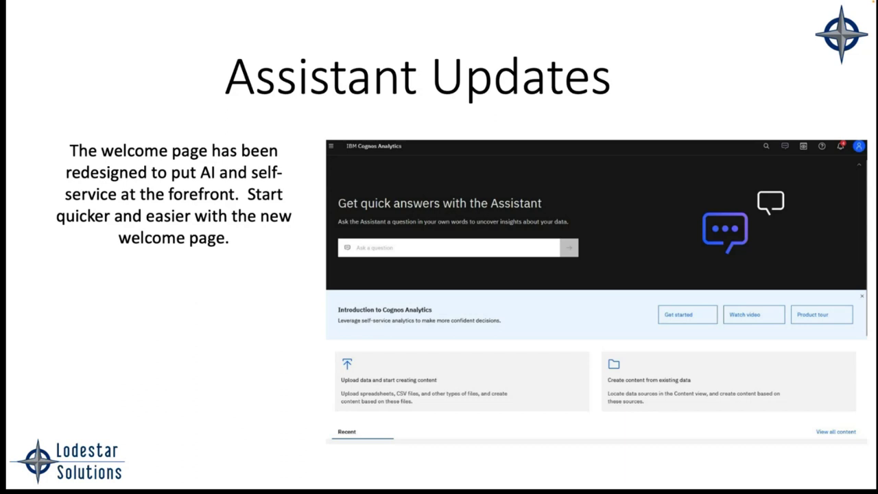
Step: Advance the slideshow past the welcome-page slide
{"action": "key", "text": "Right"}
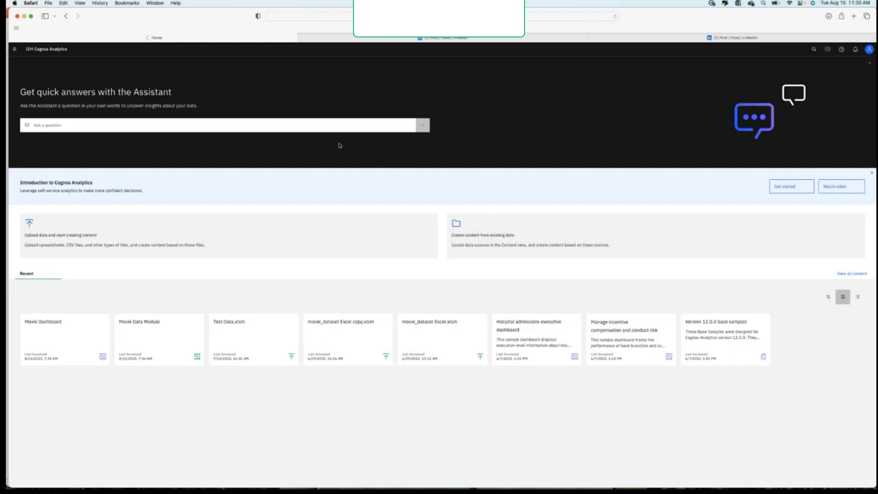
Step: Ask the Assistant 'load data website' to list the matching website-visits sources
{"action": "left_click", "coordinate": [14, 49]}
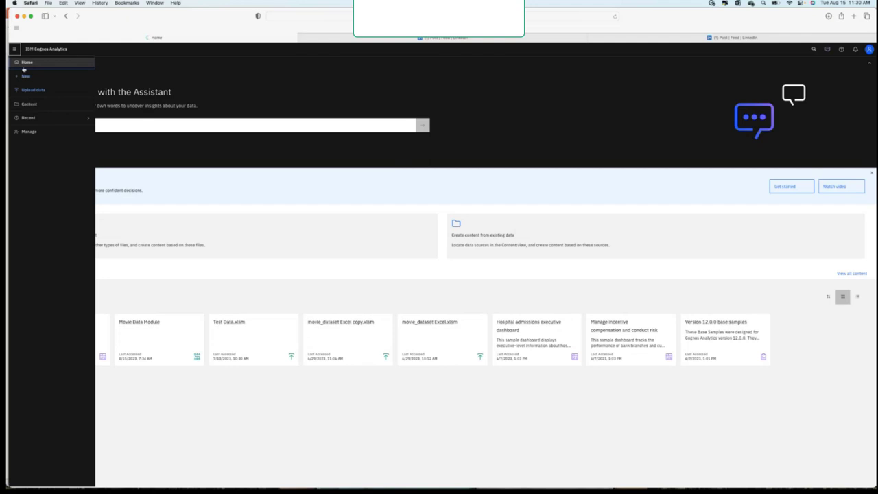
{"action": "left_click", "coordinate": [206, 89]}
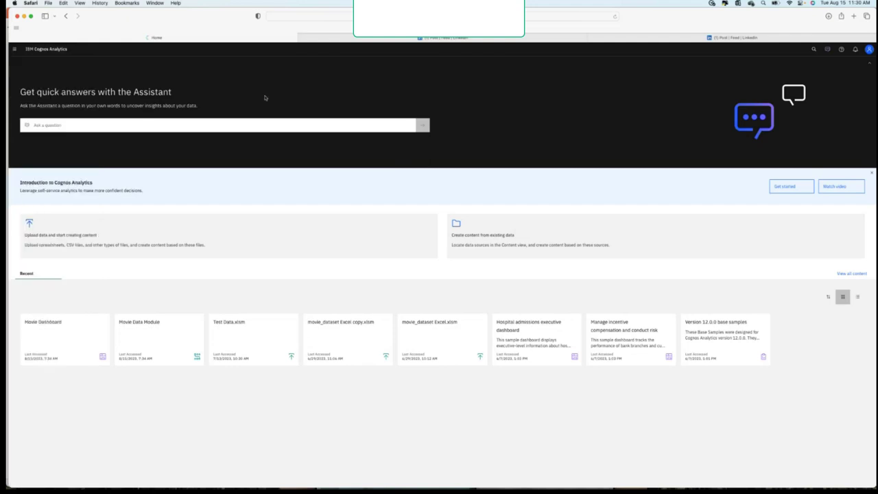
{"action": "left_click", "coordinate": [140, 125]}
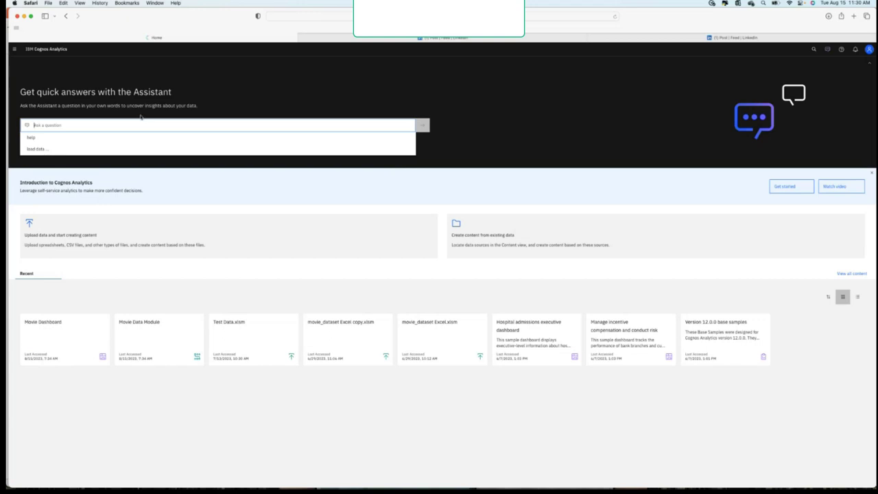
{"action": "left_click", "coordinate": [60, 151]}
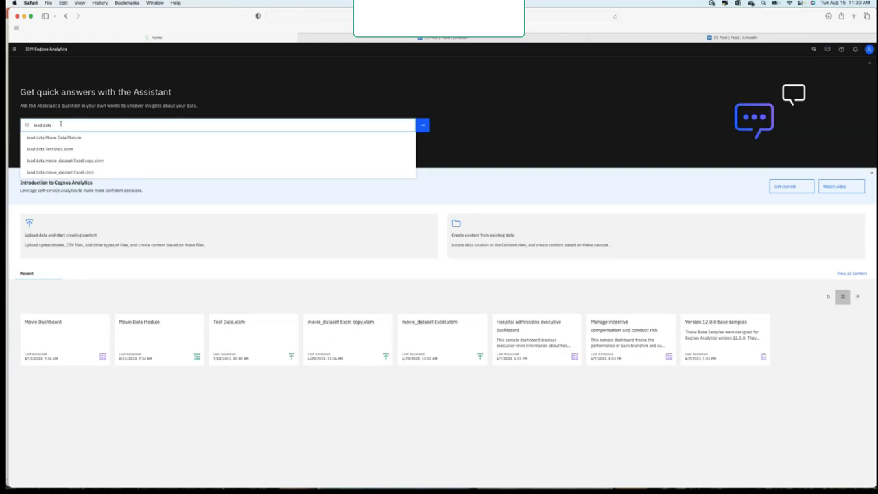
{"action": "type", "text": "website"}
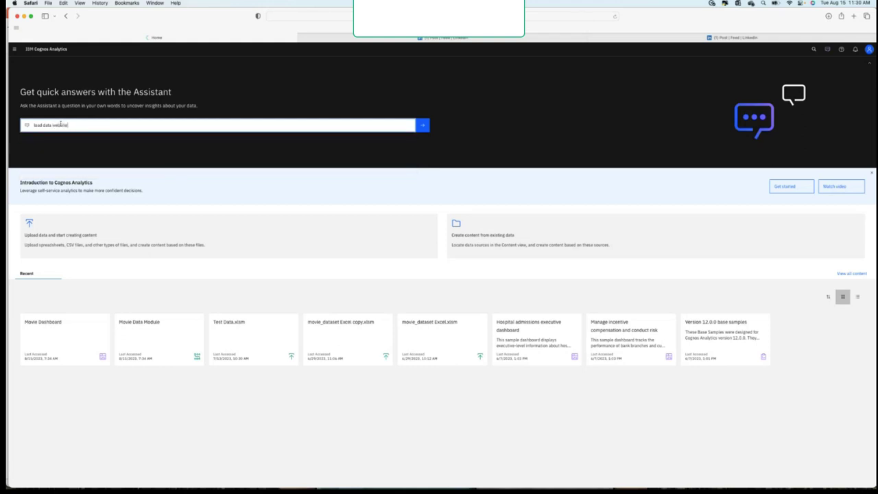
{"action": "key", "text": "Return"}
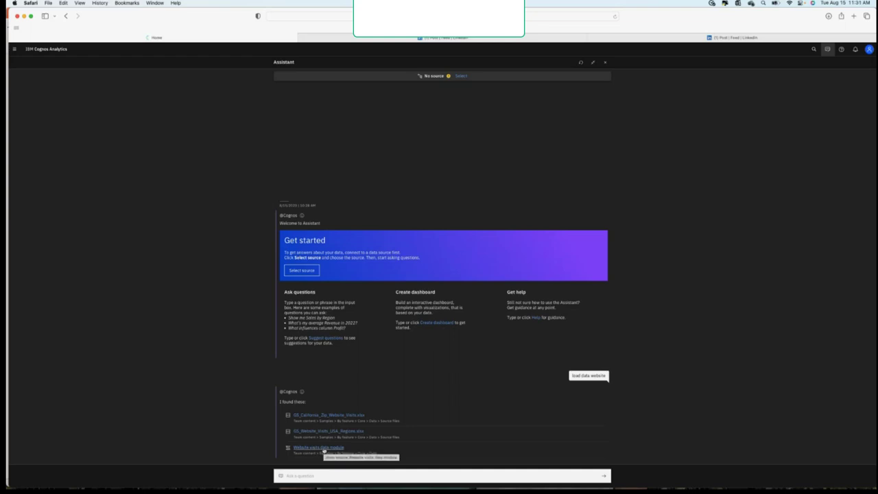
Step: Connect the Website visits data module, show all its fields, then reset the chat
{"action": "left_click", "coordinate": [323, 448]}
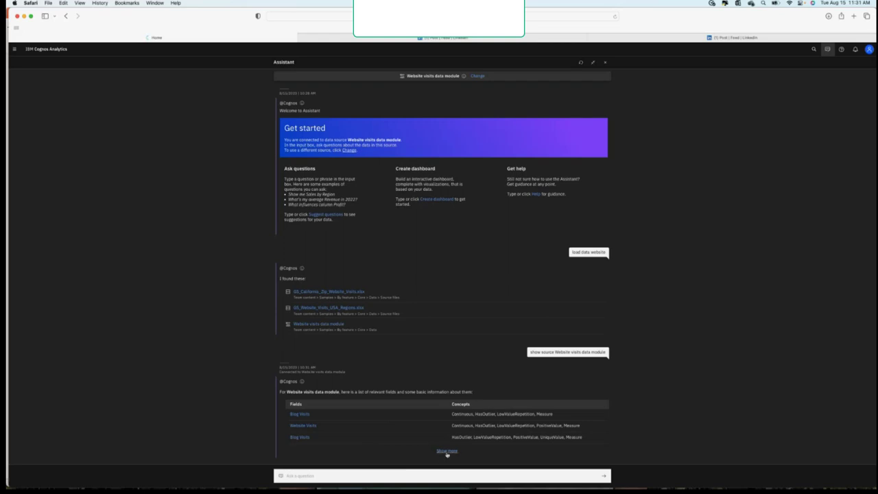
{"action": "left_click", "coordinate": [447, 450]}
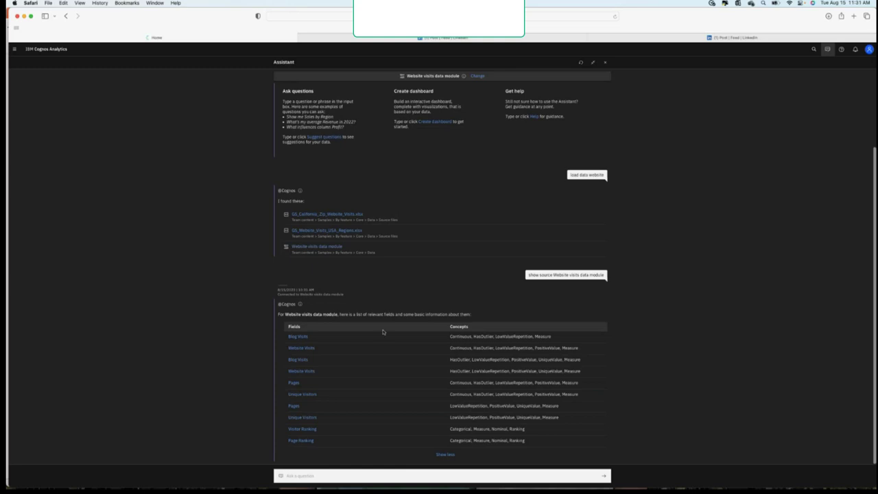
{"action": "left_click", "coordinate": [580, 62]}
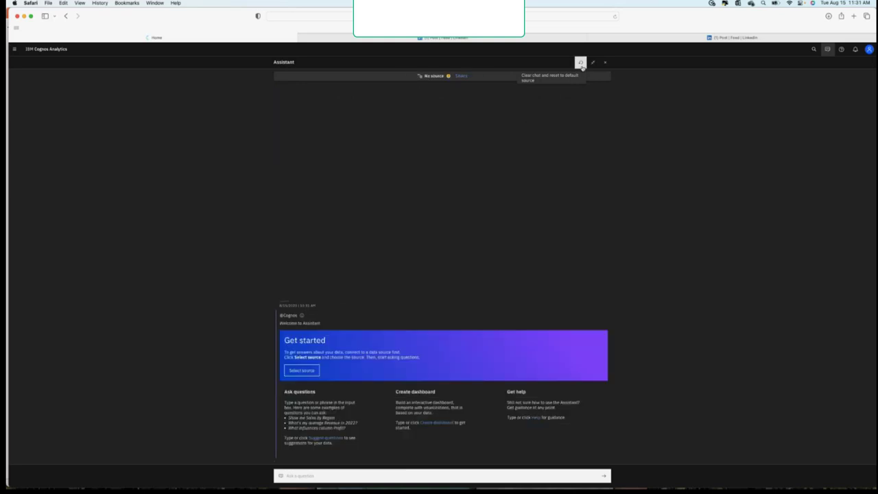
Step: Upload Aug15movie_dataset Excel.xlsm and continue with 'Insights in Assistant'
{"action": "left_click", "coordinate": [605, 62]}
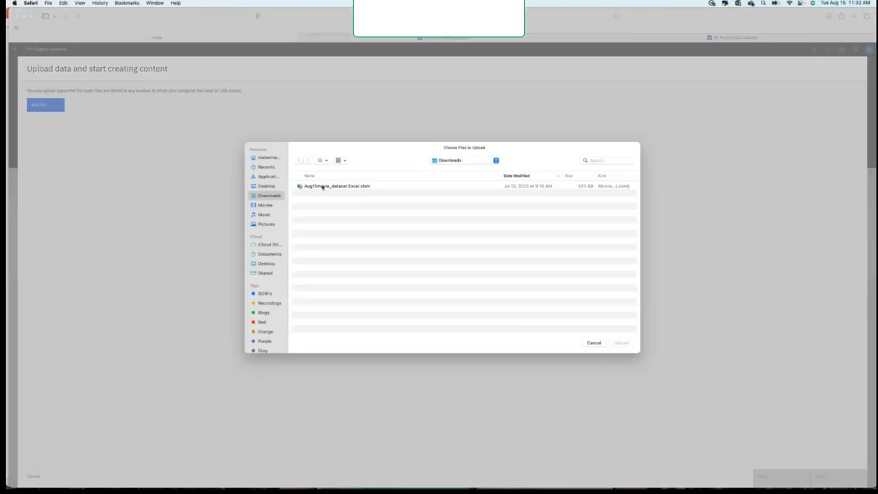
{"action": "left_click", "coordinate": [322, 187]}
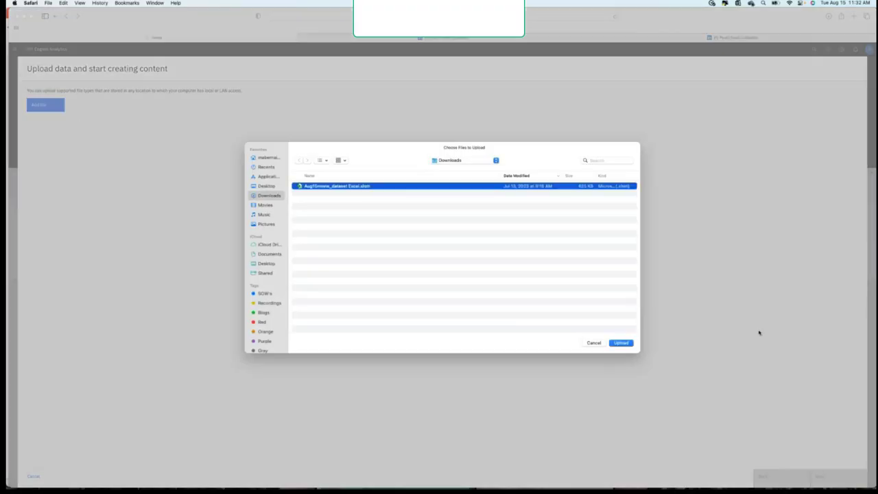
{"action": "left_click", "coordinate": [621, 342]}
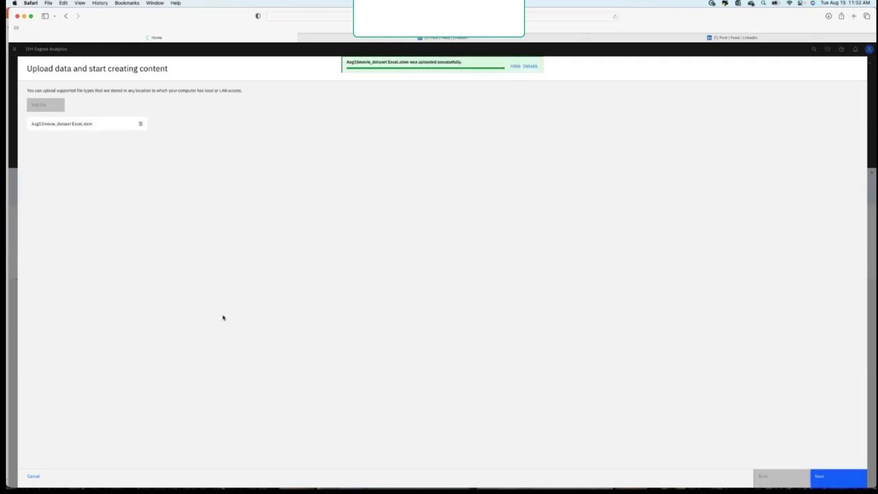
{"action": "left_click", "coordinate": [830, 479]}
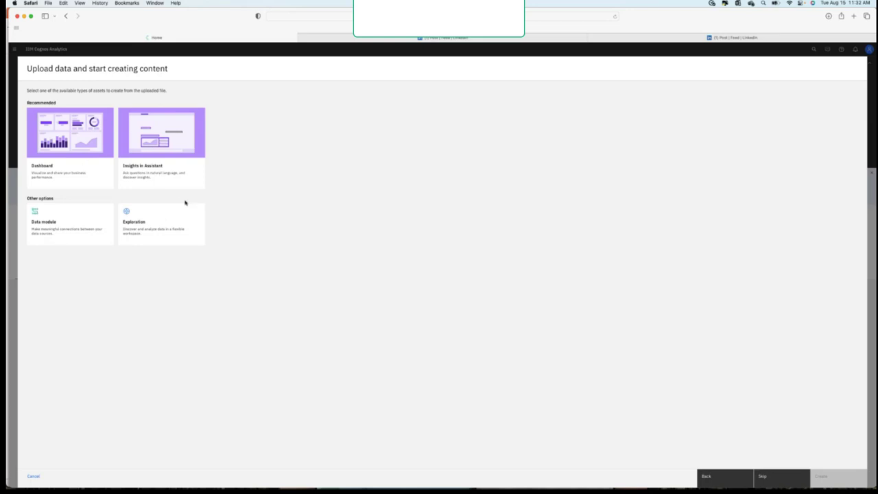
{"action": "left_click", "coordinate": [145, 160]}
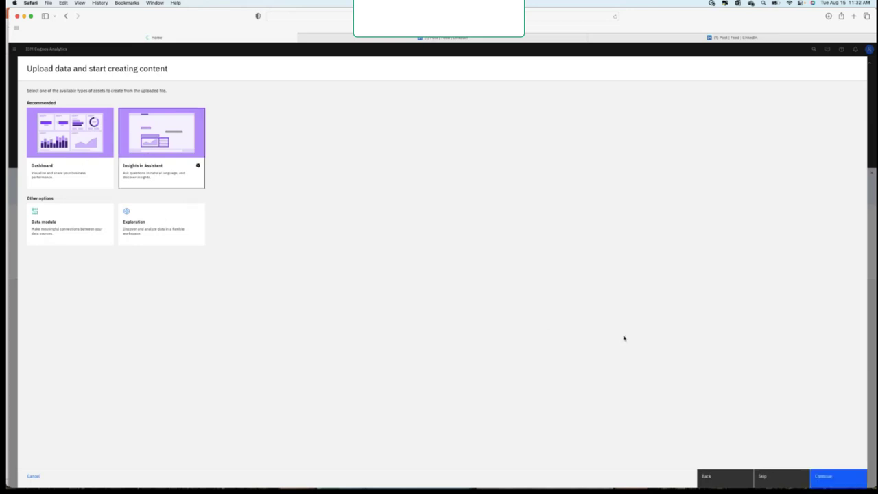
{"action": "left_click", "coordinate": [835, 483]}
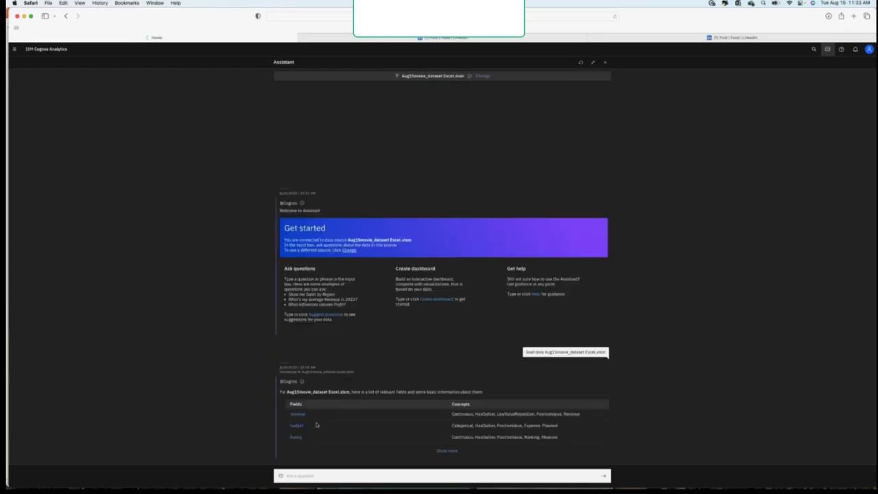
Step: List all dataset fields, then ask the Assistant to 'show insights revenue'
{"action": "left_click", "coordinate": [453, 452]}
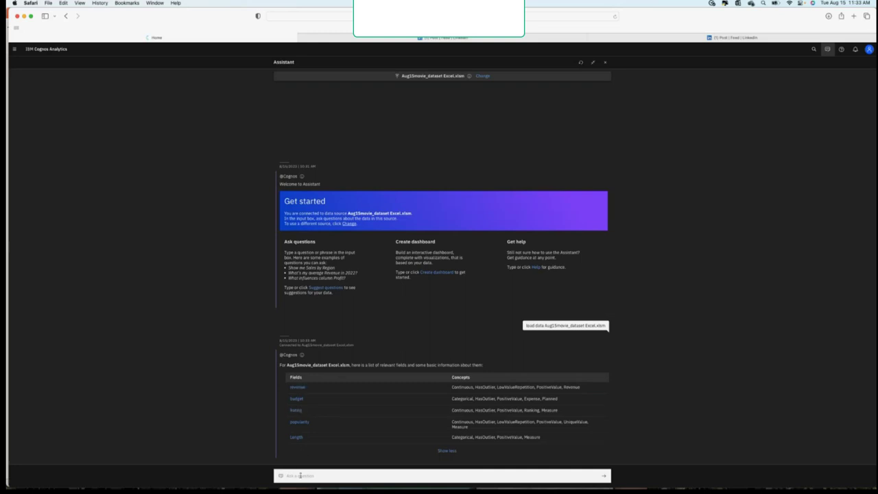
{"action": "left_click", "coordinate": [300, 475]}
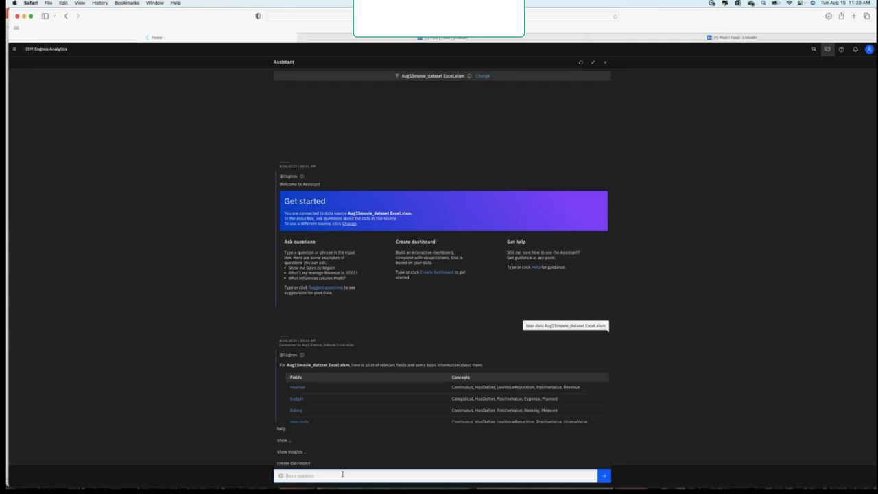
{"action": "left_click", "coordinate": [297, 452]}
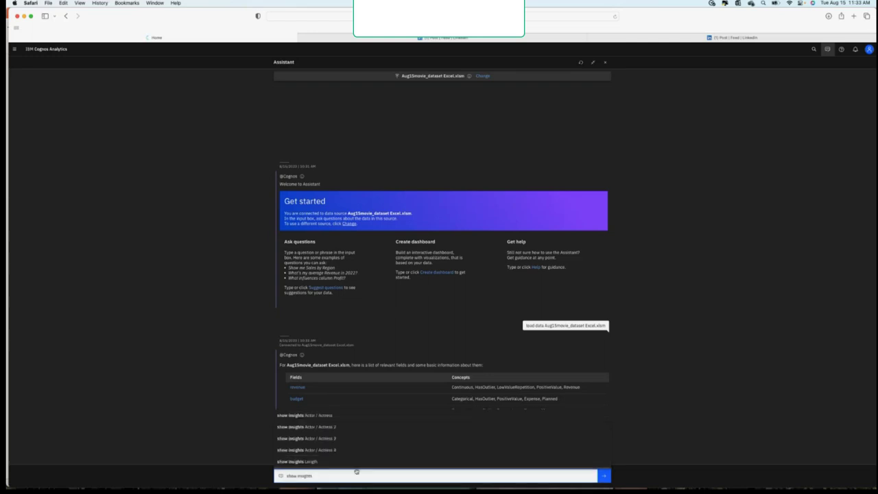
{"action": "left_click", "coordinate": [332, 475]}
{"action": "type", "text": "rev"}
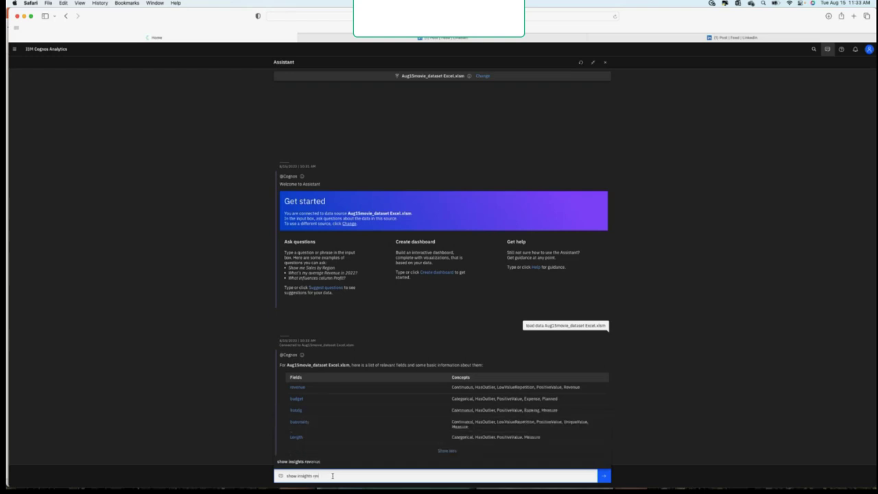
{"action": "key", "text": "Return"}
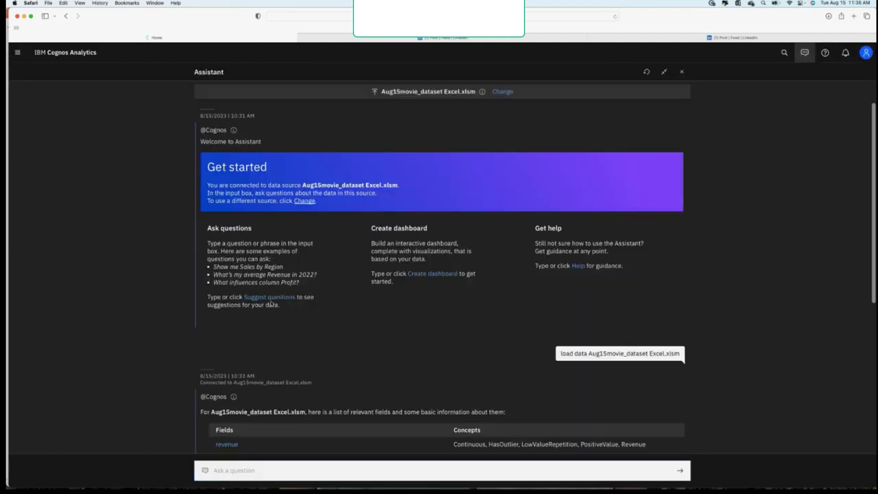
Step: Get suggested questions and choose 'Compare revenue, budget by genres' for a bubble chart
{"action": "scroll", "coordinate": [287, 302], "scroll_direction": "down", "scroll_amount": 1}
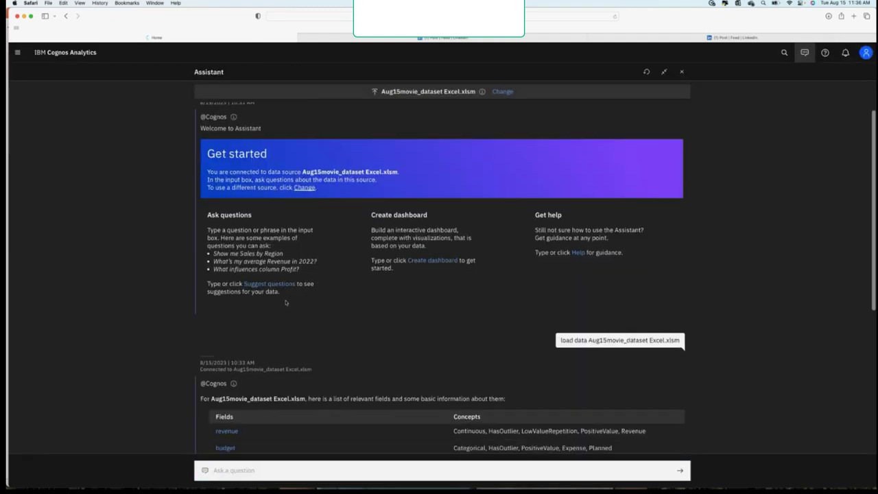
{"action": "left_click", "coordinate": [267, 285]}
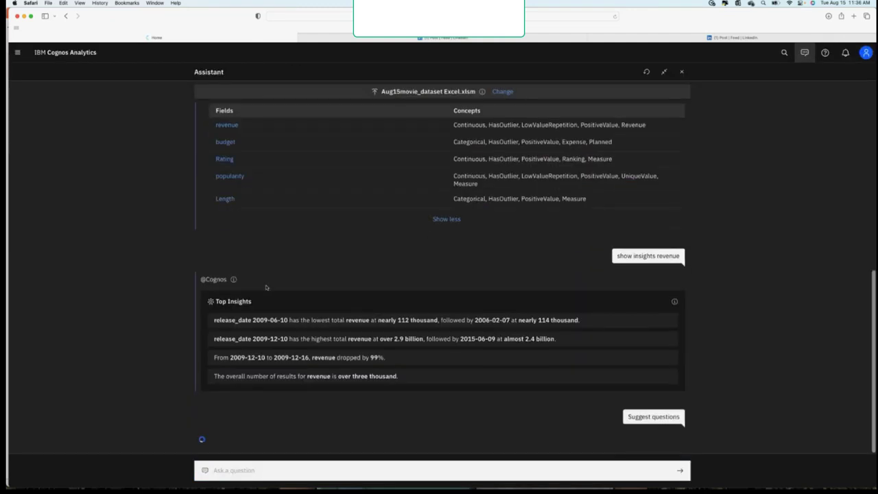
{"action": "scroll", "coordinate": [298, 205], "scroll_direction": "up", "scroll_amount": 10}
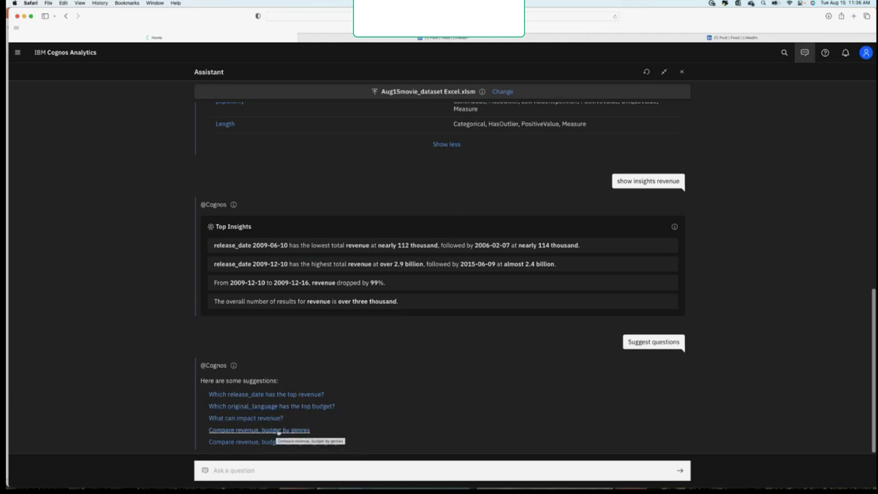
{"action": "left_click", "coordinate": [277, 430]}
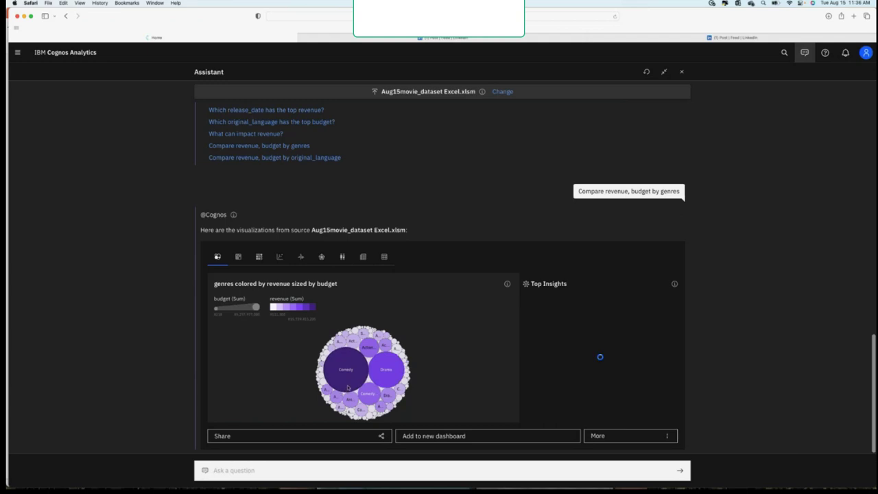
{"action": "mouse_move", "coordinate": [340, 380]}
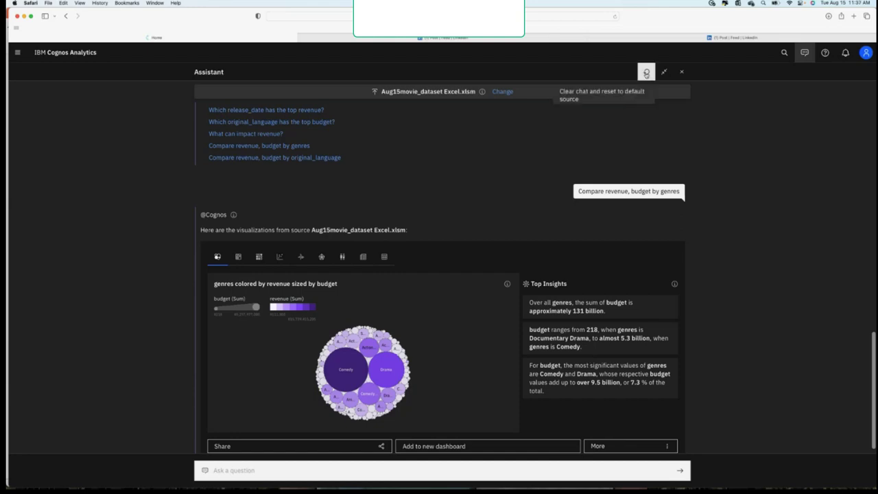
Step: Reset the chat and submit 'load data Movie Data Module' to the Assistant
{"action": "left_click", "coordinate": [645, 74]}
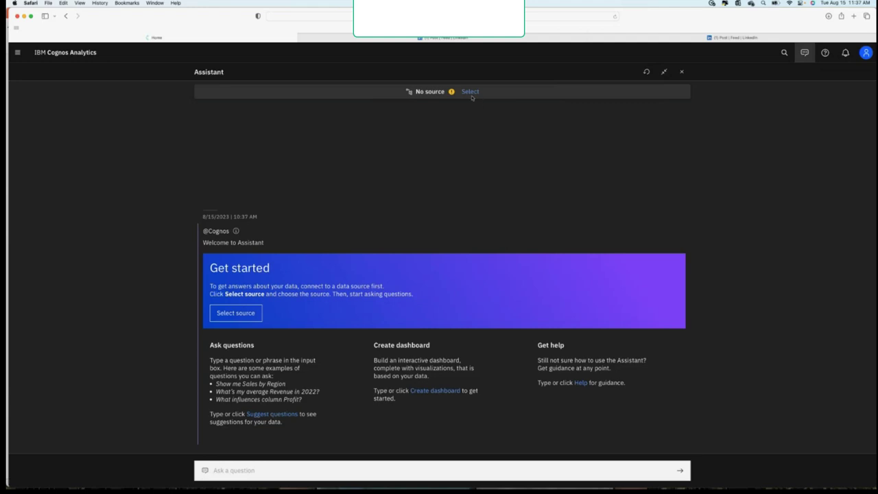
{"action": "left_click", "coordinate": [242, 471]}
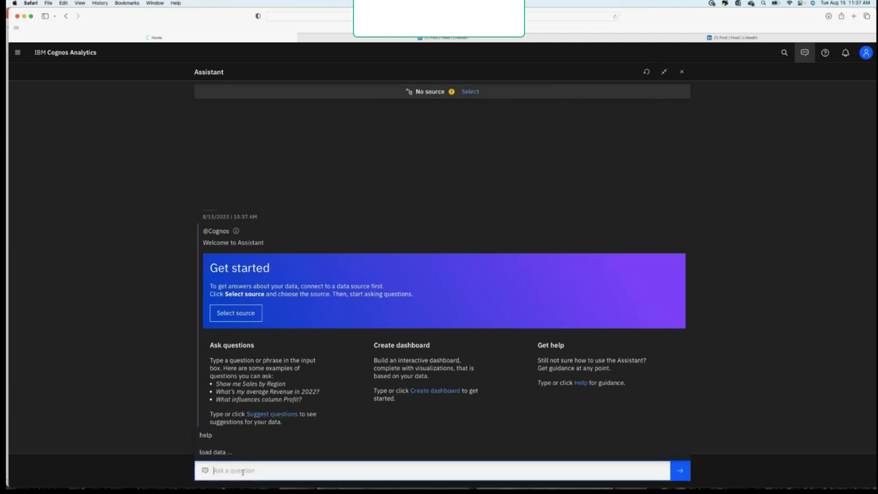
{"action": "type", "text": "load data"}
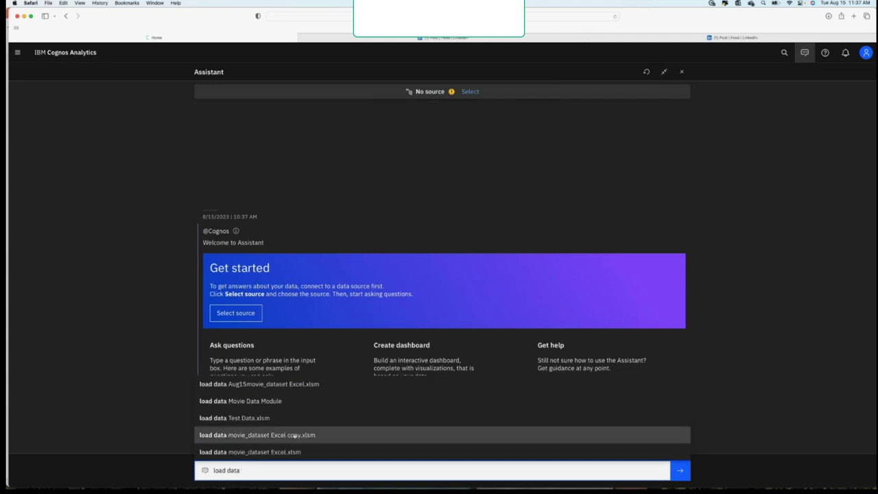
{"action": "left_click", "coordinate": [261, 400]}
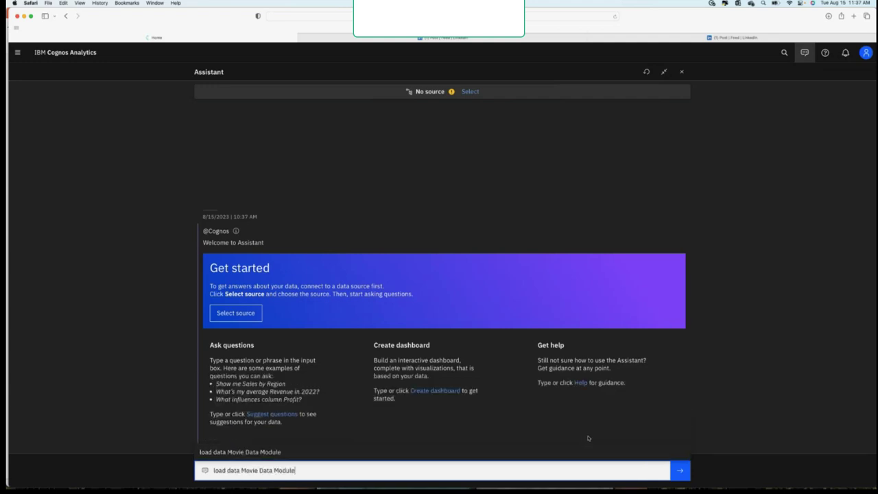
{"action": "key", "text": "Return"}
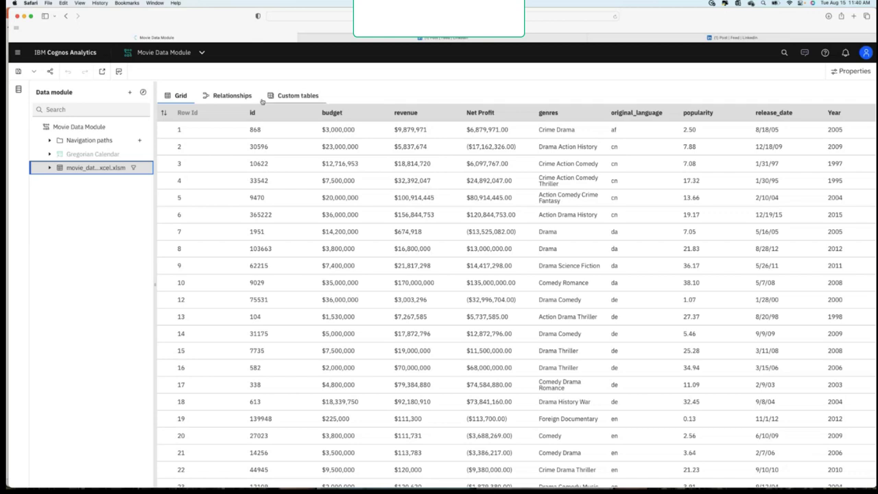
{"action": "left_click", "coordinate": [226, 97]}
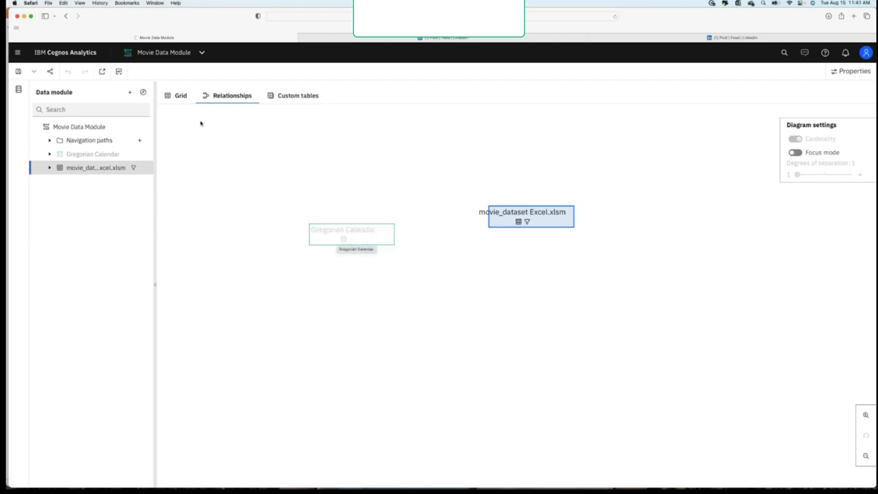
{"action": "left_click", "coordinate": [183, 100]}
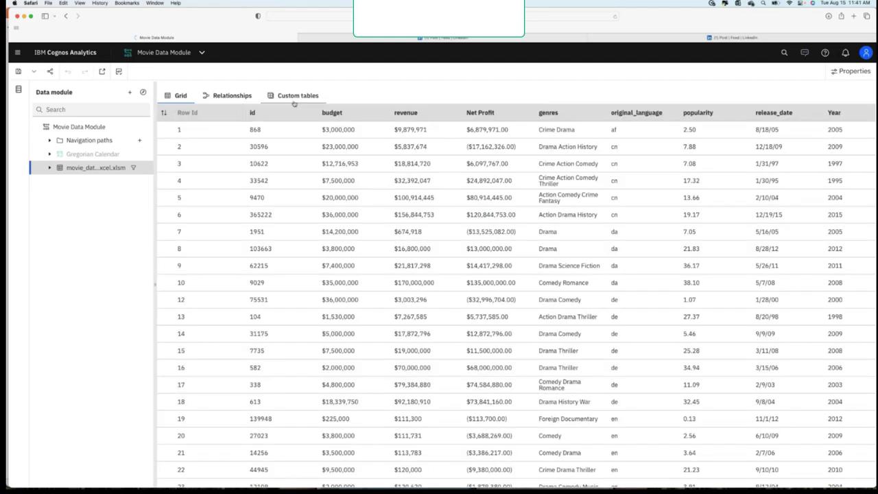
Step: Switch to the Custom tables view, starting then cancelling a new custom table
{"action": "left_click", "coordinate": [295, 100]}
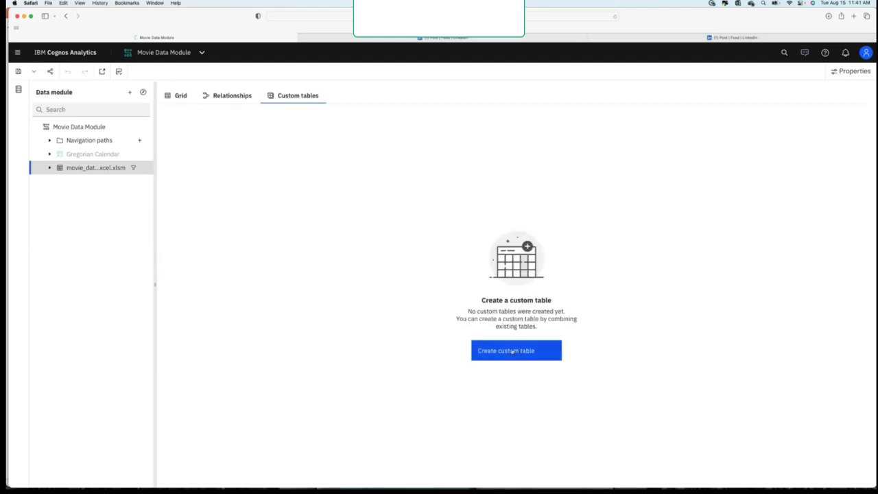
{"action": "left_click", "coordinate": [512, 351]}
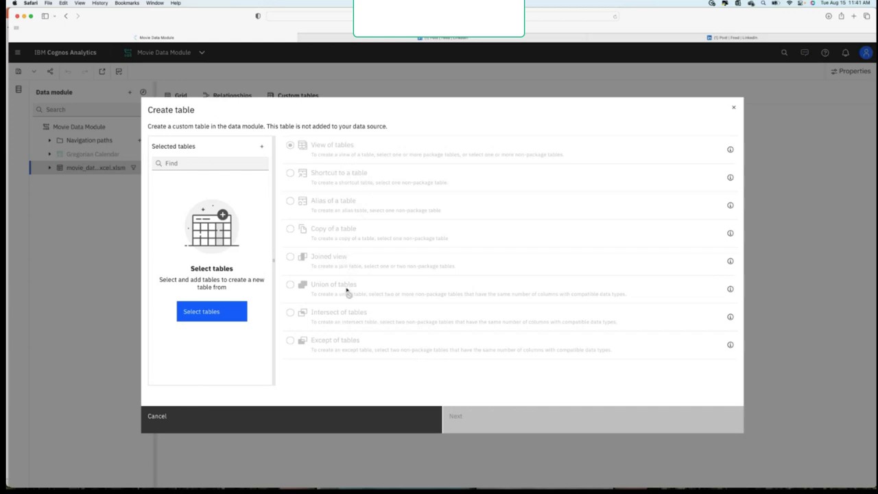
{"action": "left_click", "coordinate": [278, 419]}
Step: Expand Navigation paths to browse Genres - Title, Genres - Lead Actor and title-and-actor paths
{"action": "left_click", "coordinate": [86, 169]}
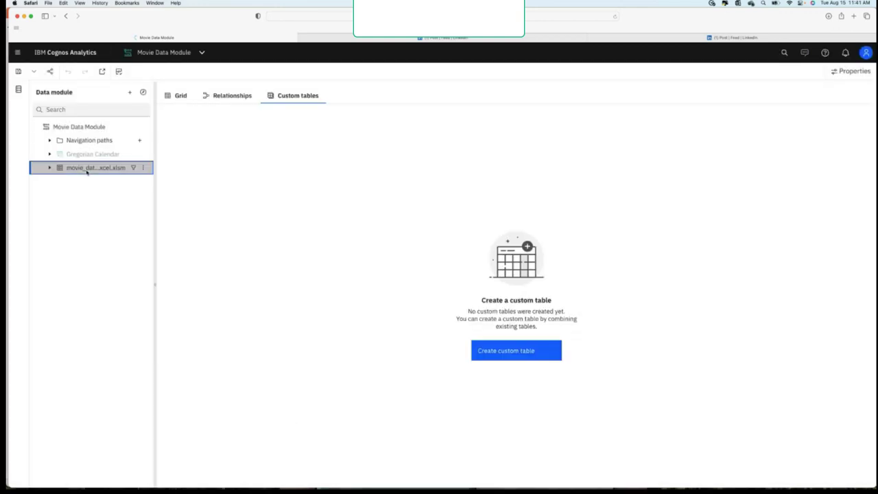
{"action": "left_click", "coordinate": [50, 141]}
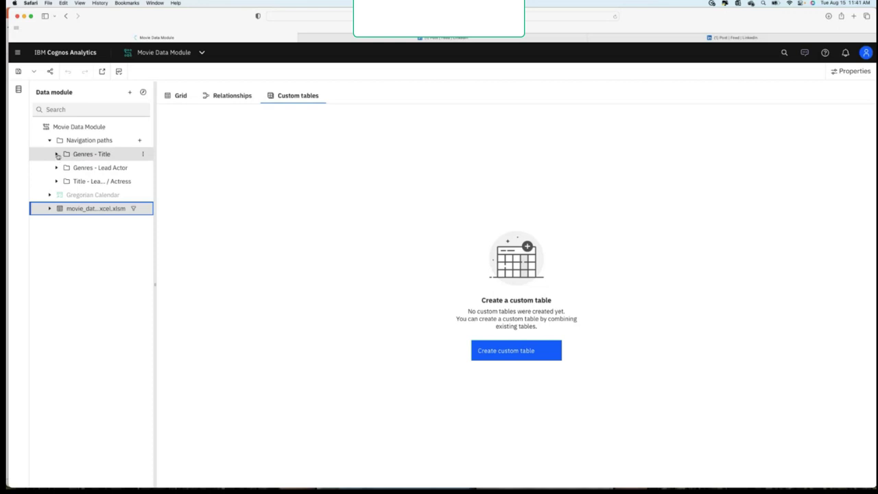
{"action": "left_click", "coordinate": [56, 155]}
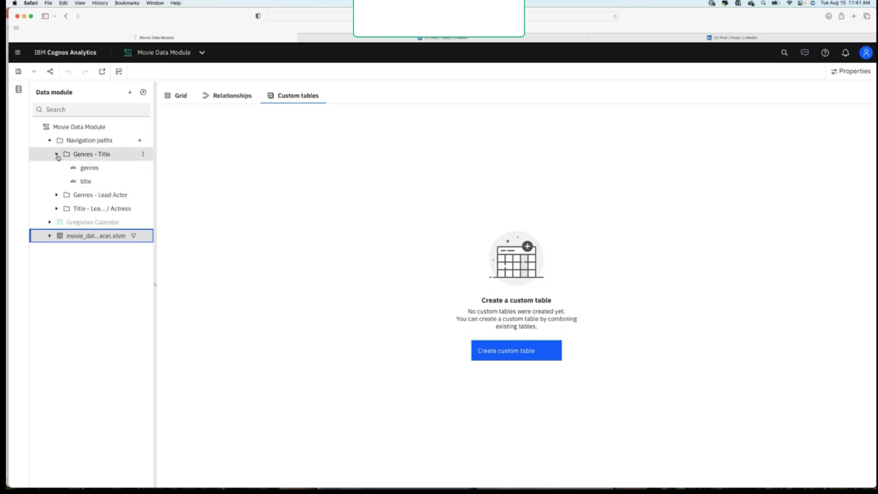
{"action": "left_click", "coordinate": [57, 155]}
{"action": "left_click", "coordinate": [55, 181]}
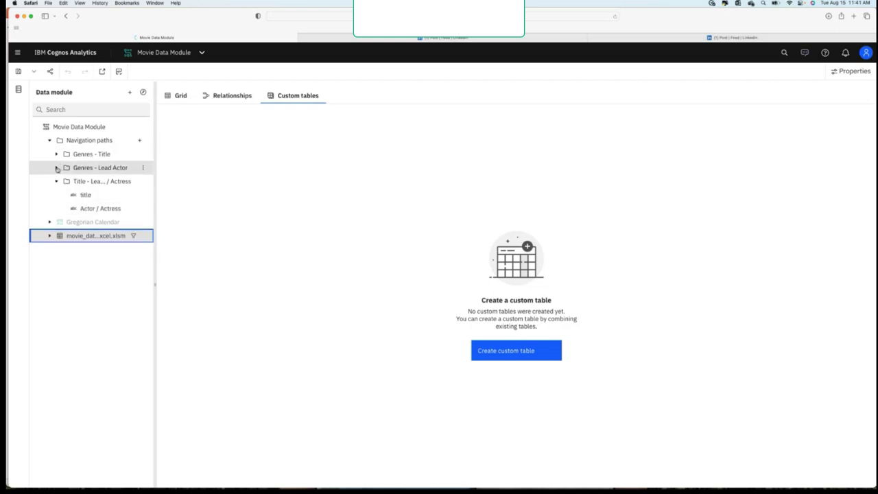
{"action": "left_click", "coordinate": [57, 168]}
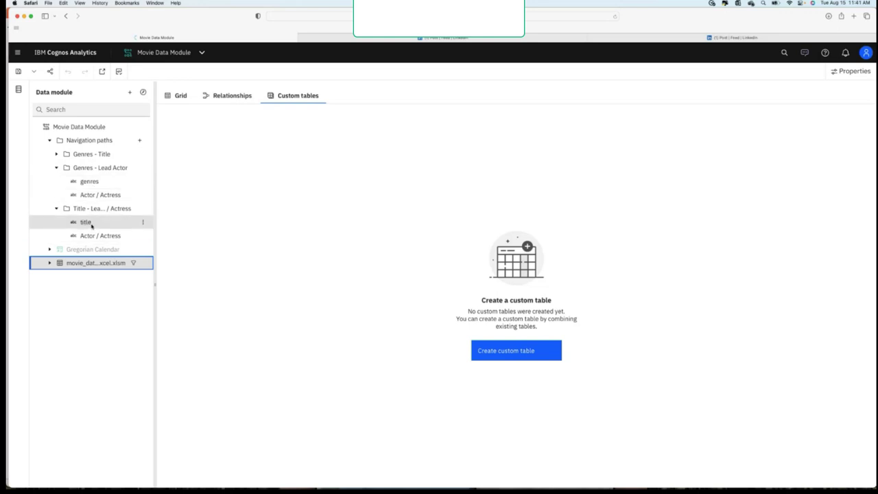
{"action": "left_click", "coordinate": [56, 208]}
{"action": "left_click", "coordinate": [57, 168]}
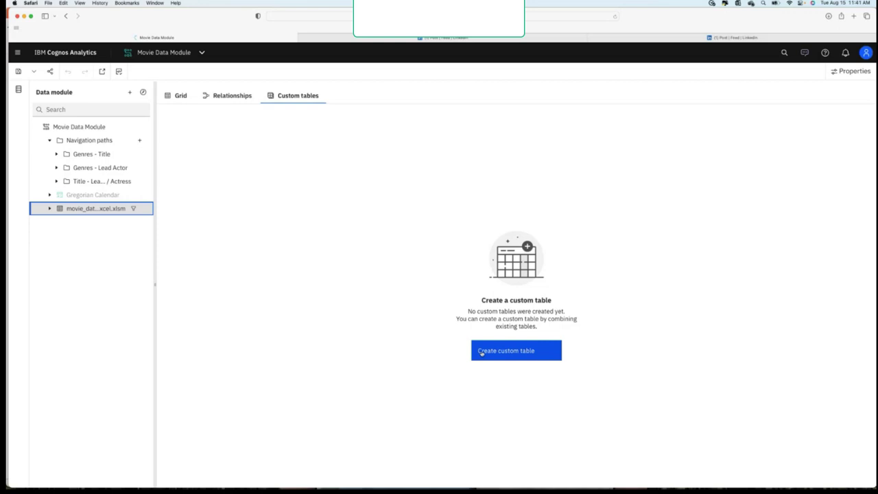
Step: Ask the Assistant for top 10 revenue by title, getting a chart led by Avatar and Titanic
{"action": "left_click", "coordinate": [179, 93]}
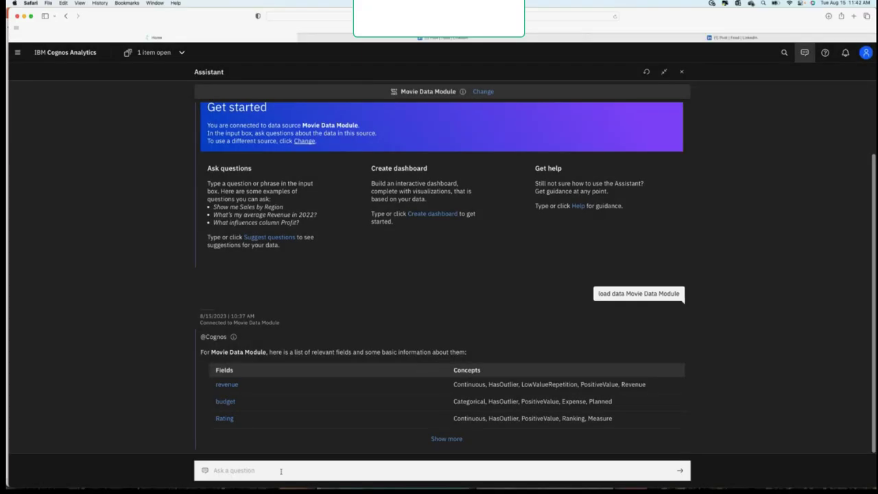
{"action": "left_click", "coordinate": [281, 472]}
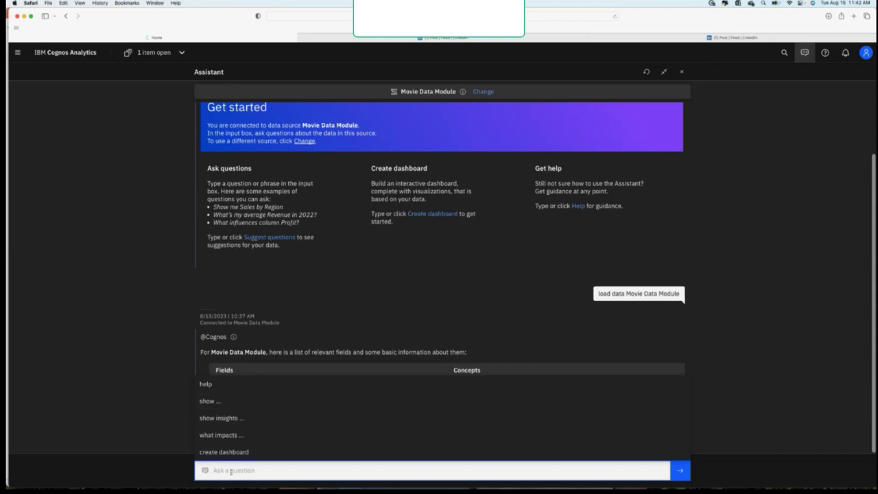
{"action": "type", "text": "show"}
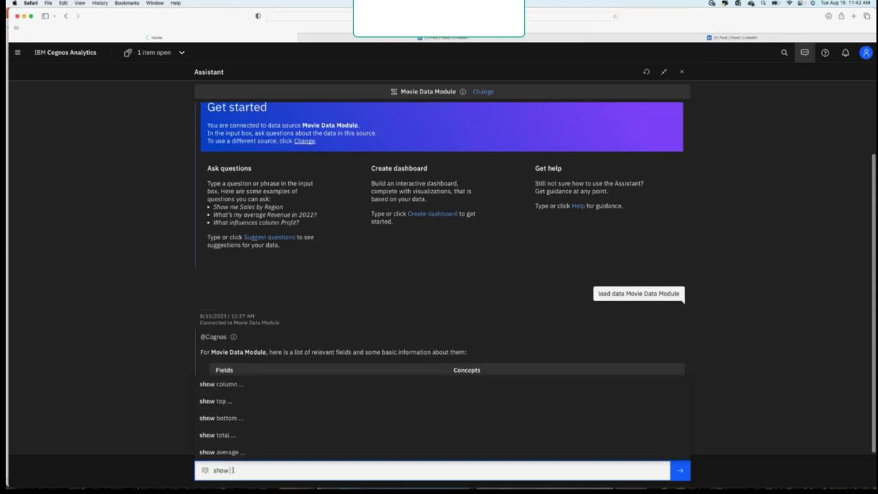
{"action": "type", "text": " top 10 rec"}
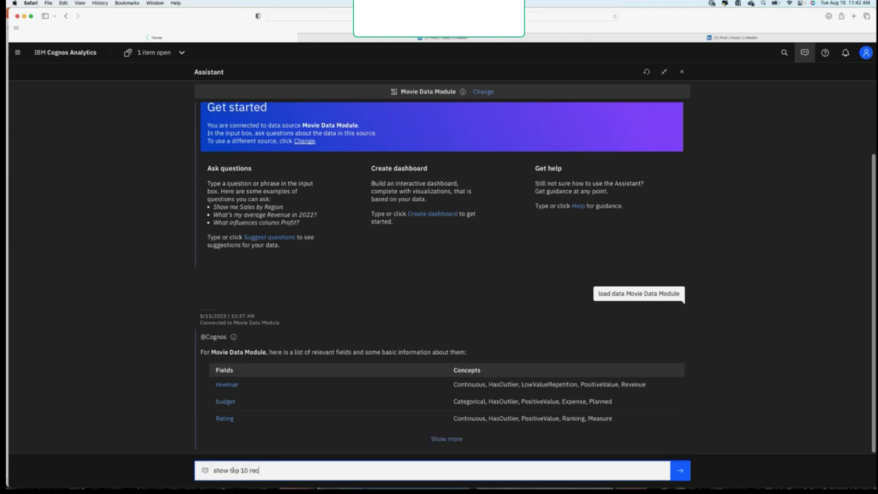
{"action": "key", "text": "BackSpace"}
{"action": "type", "text": "venue "}
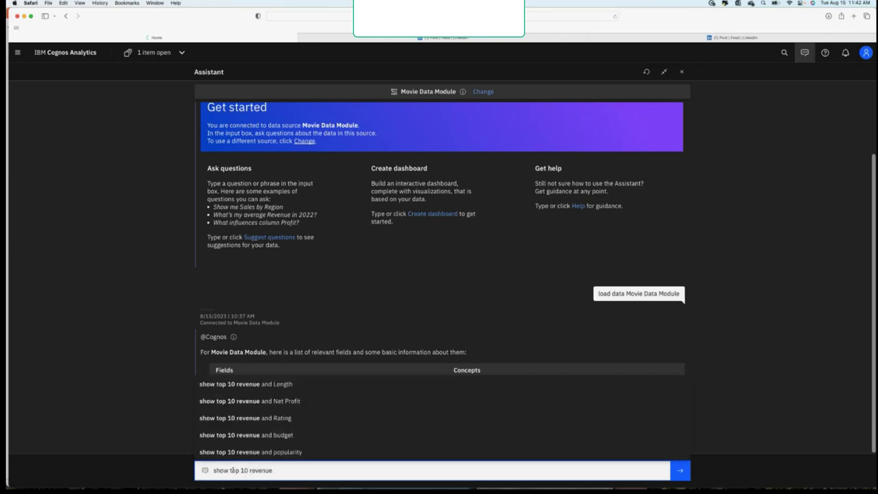
{"action": "type", "text": "by title"}
{"action": "key", "text": "Return"}
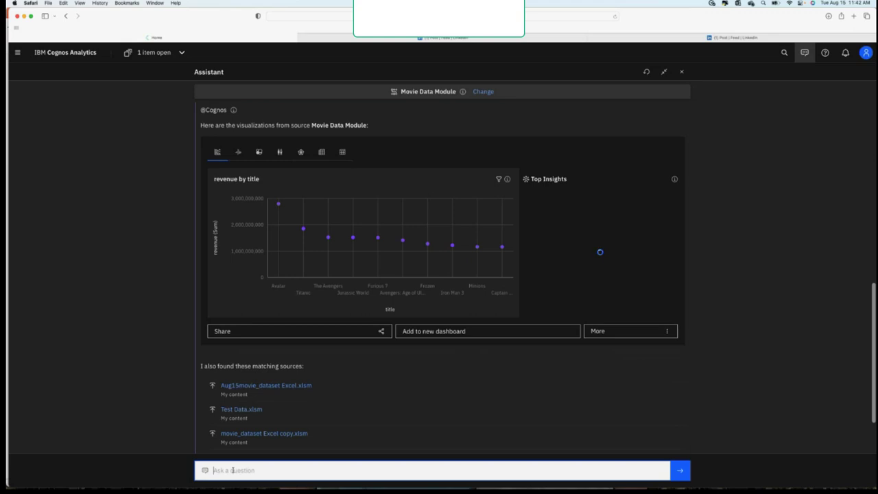
Step: Try sharing the revenue-by-title chart, then request its related visualizations
{"action": "left_click", "coordinate": [285, 333]}
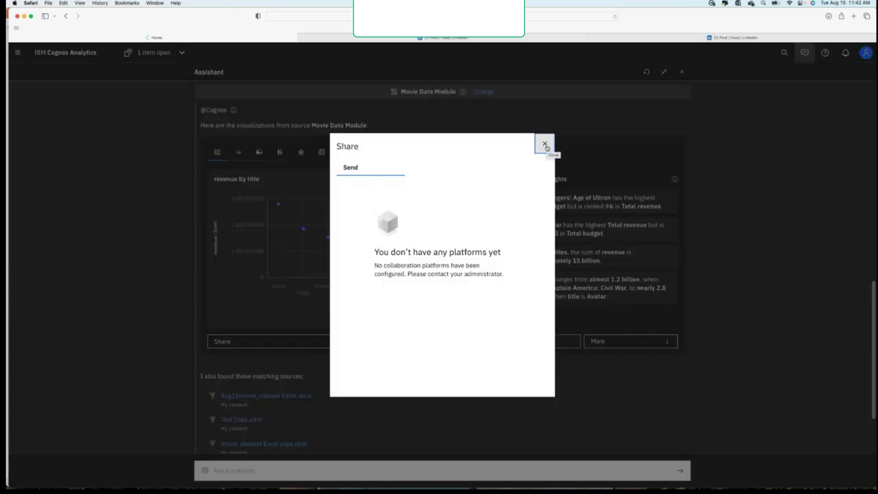
{"action": "left_click", "coordinate": [545, 146]}
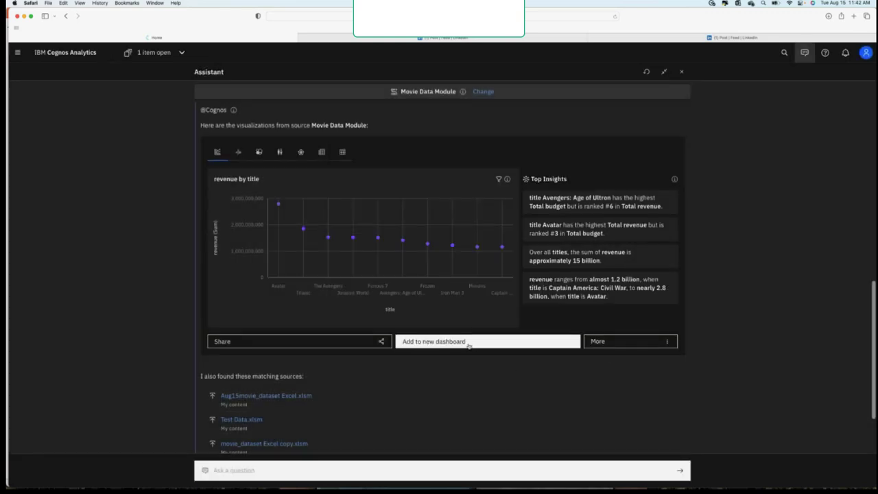
{"action": "left_click", "coordinate": [663, 342]}
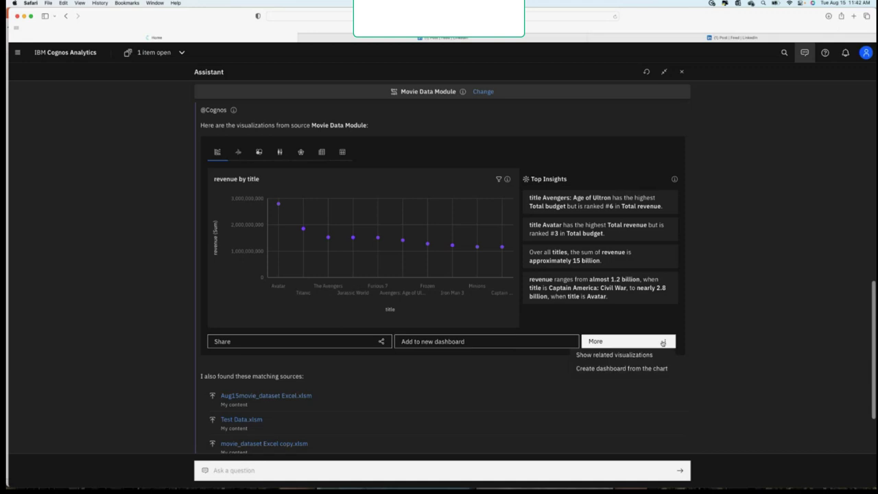
{"action": "left_click", "coordinate": [604, 357]}
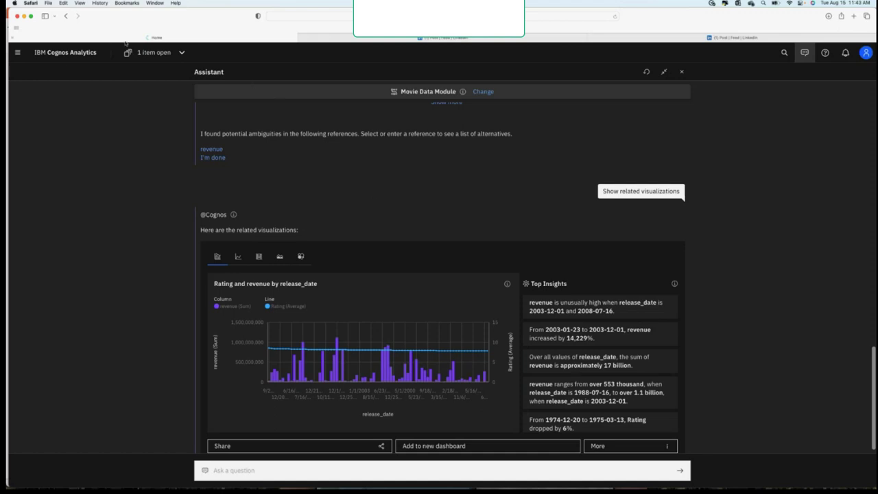
Step: Open the Movie Dashboard from the home page, glance at Forecast, then view the Summary charts
{"action": "left_click", "coordinate": [35, 60]}
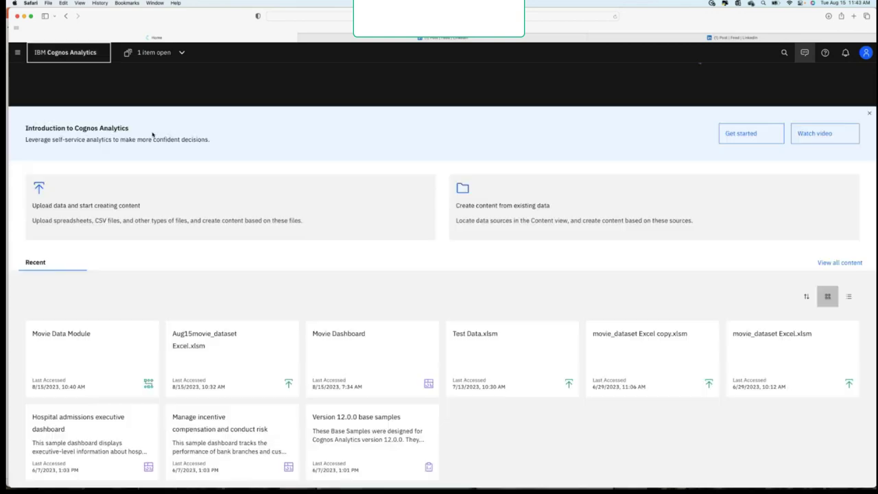
{"action": "left_click", "coordinate": [352, 335]}
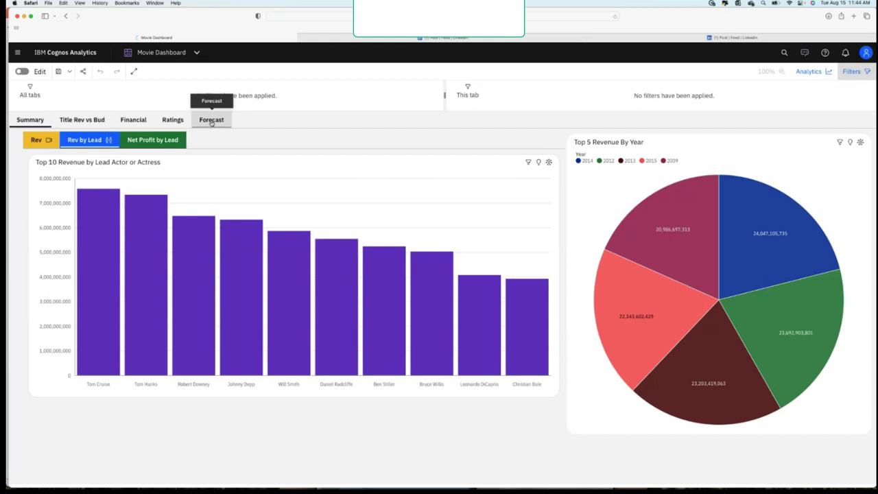
{"action": "left_click", "coordinate": [212, 121]}
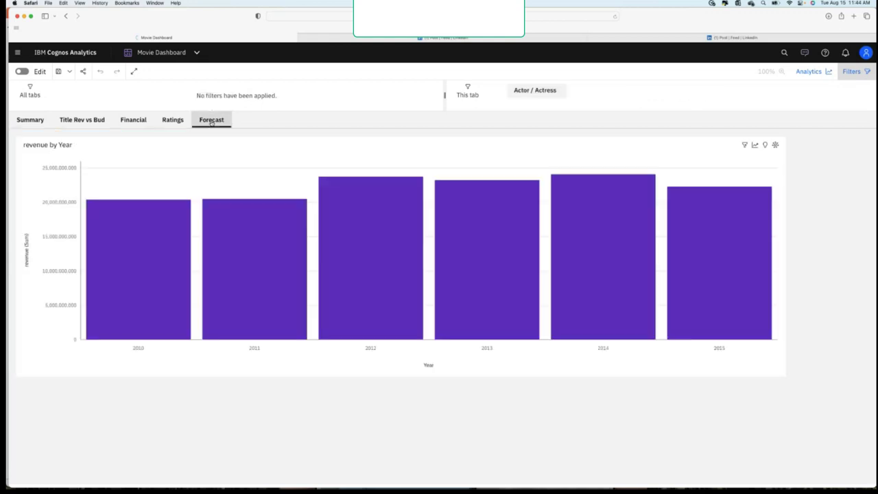
{"action": "left_click", "coordinate": [28, 123]}
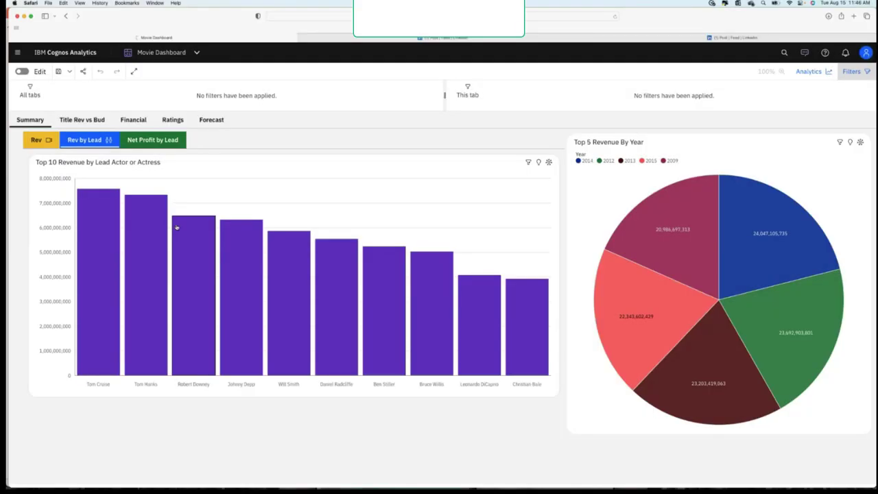
Step: Close the Movie Dashboard from the open-items list and reopen it from Recent
{"action": "mouse_move", "coordinate": [176, 227]}
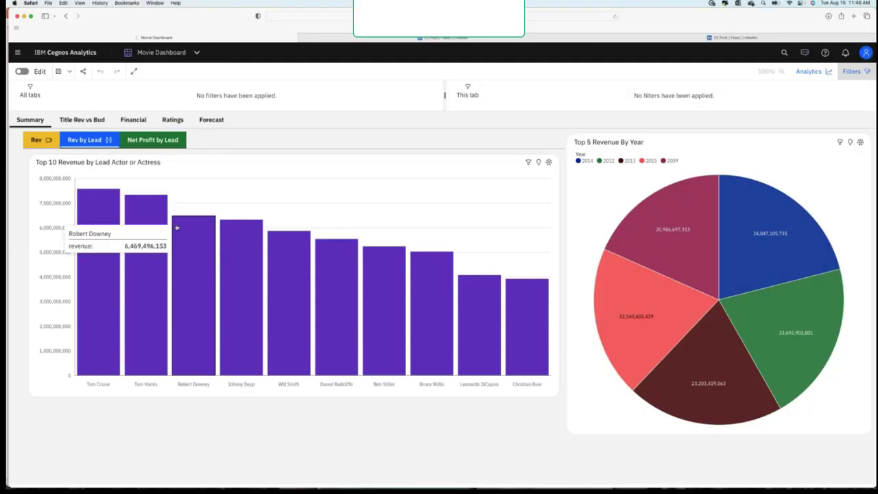
{"action": "left_click", "coordinate": [199, 53]}
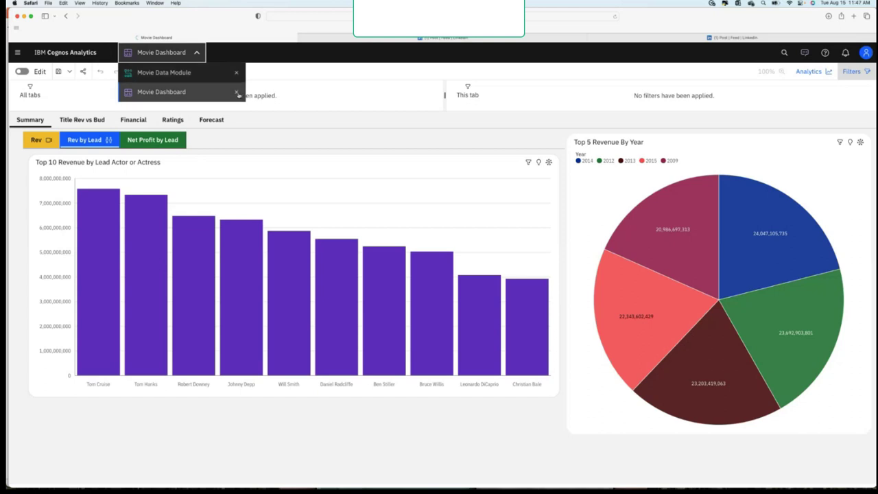
{"action": "left_click", "coordinate": [236, 92]}
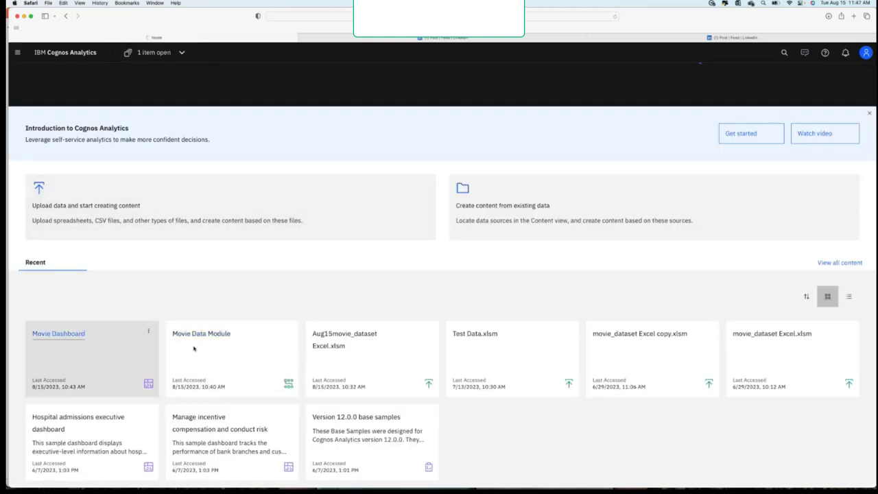
{"action": "left_click", "coordinate": [65, 336]}
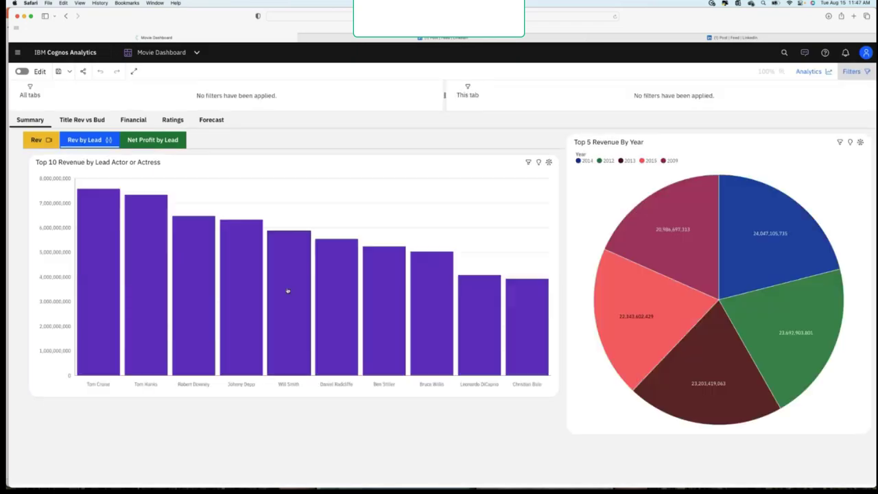
Step: Show the Title Rev vs Bud tab for Top Gun and open the title filter choices
{"action": "mouse_move", "coordinate": [287, 292]}
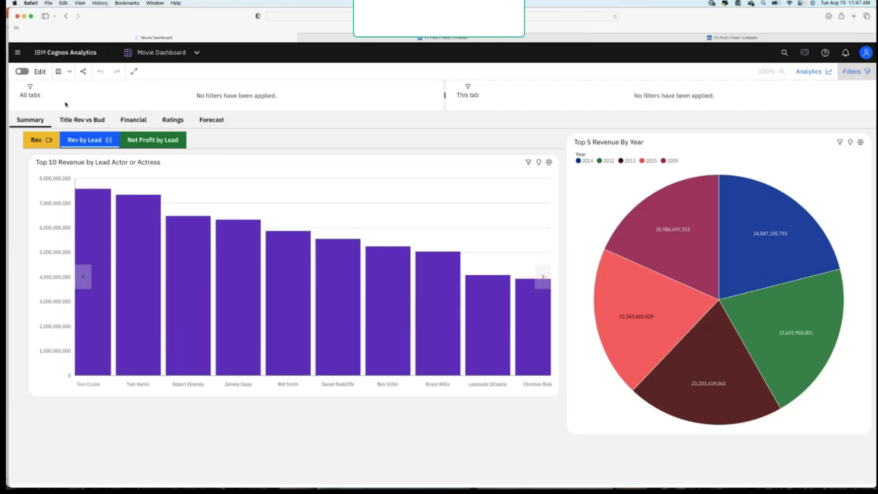
{"action": "left_click", "coordinate": [81, 121]}
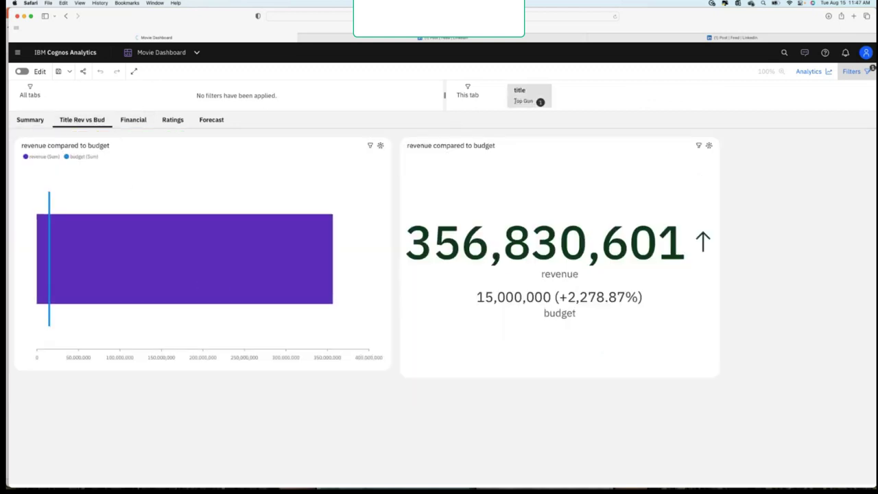
{"action": "left_click", "coordinate": [531, 95]}
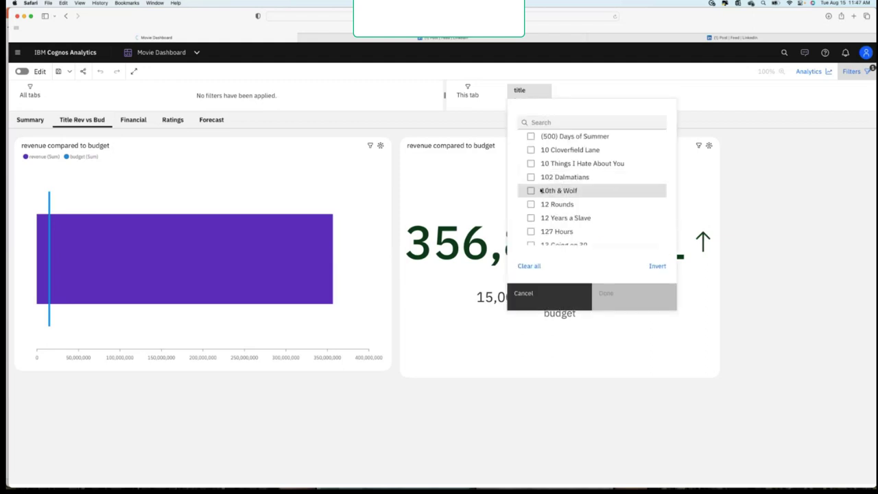
Step: Filter the Title Rev vs Bud tab to the movie 8 Mile
{"action": "left_click", "coordinate": [523, 265]}
{"action": "scroll", "coordinate": [585, 204], "scroll_direction": "down", "scroll_amount": 10}
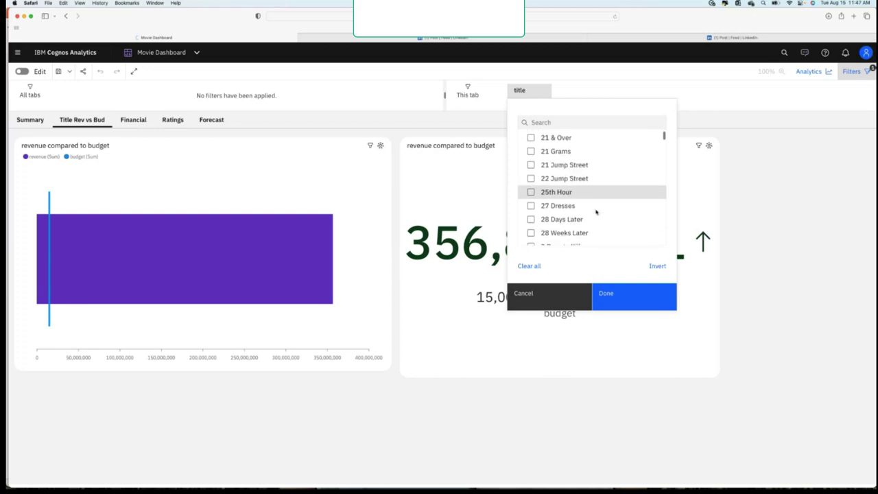
{"action": "scroll", "coordinate": [596, 212], "scroll_direction": "down", "scroll_amount": 6}
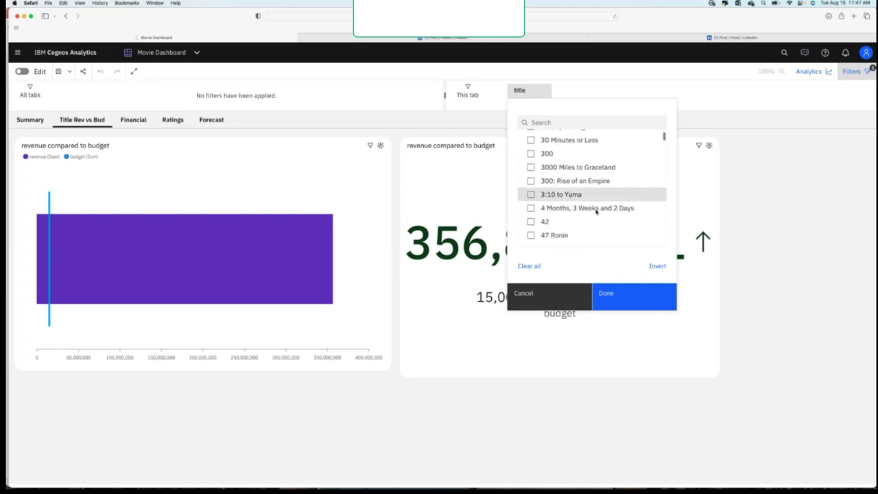
{"action": "scroll", "coordinate": [597, 212], "scroll_direction": "down", "scroll_amount": 3}
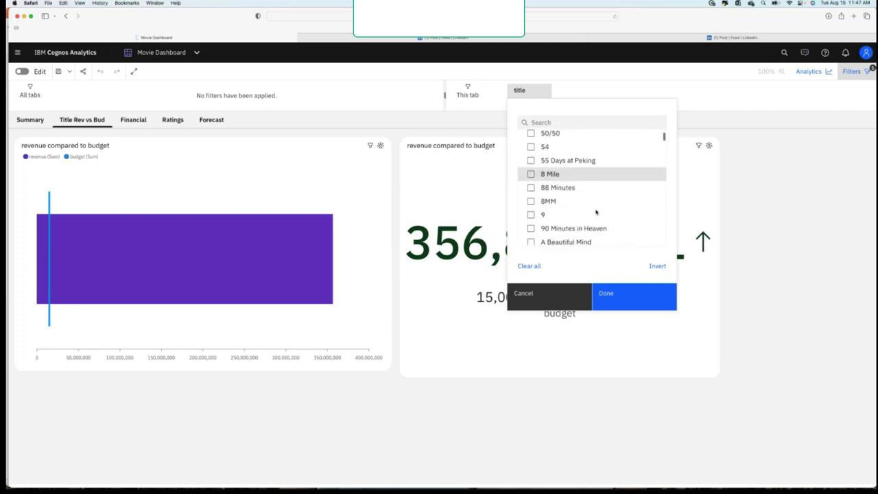
{"action": "left_click", "coordinate": [530, 164]}
{"action": "left_click", "coordinate": [620, 302]}
Step: Change the title filter from 8 Mile to 102 Dalmatians
{"action": "mouse_move", "coordinate": [611, 317]}
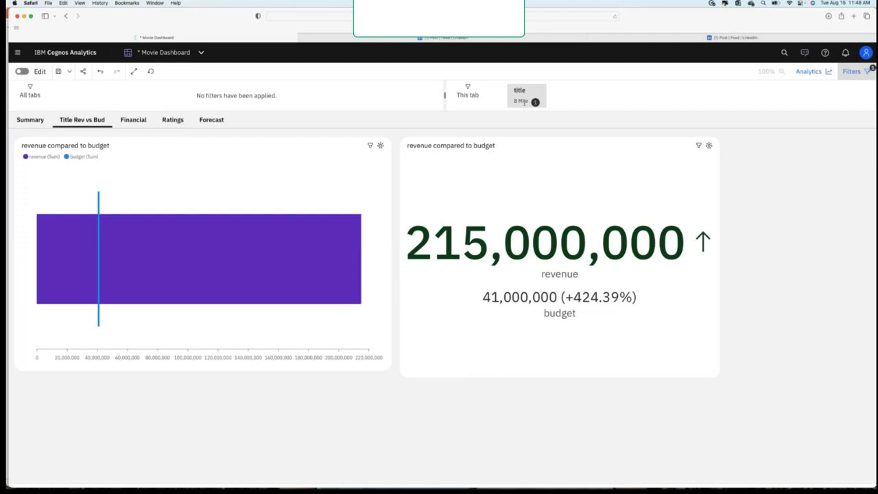
{"action": "left_click", "coordinate": [524, 99]}
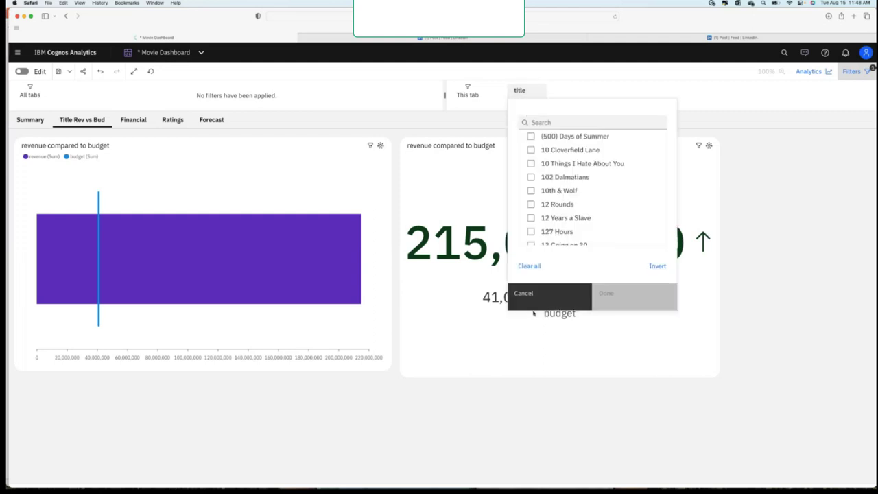
{"action": "left_click", "coordinate": [529, 267]}
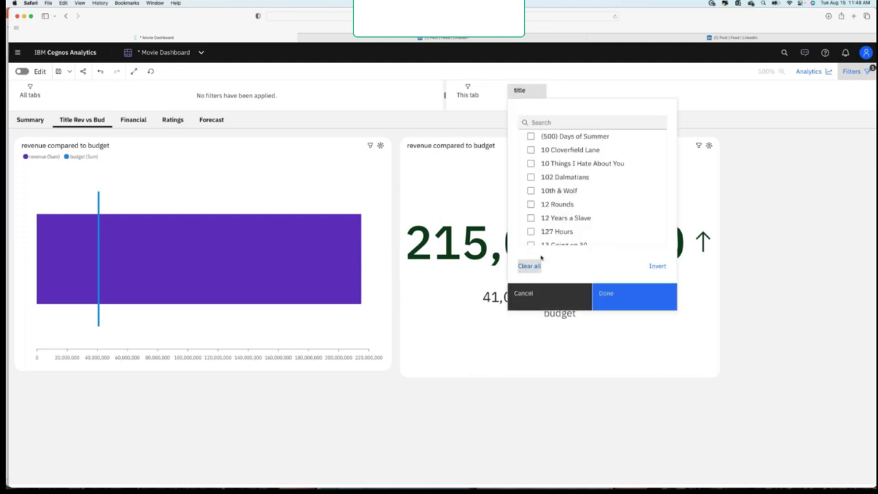
{"action": "left_click", "coordinate": [549, 177]}
{"action": "left_click", "coordinate": [632, 302]}
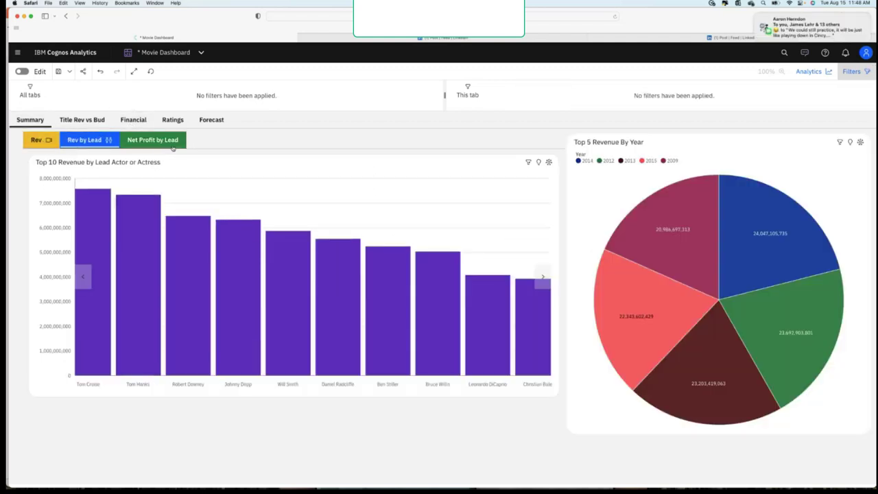
{"action": "left_click", "coordinate": [39, 143]}
{"action": "left_click", "coordinate": [39, 143]}
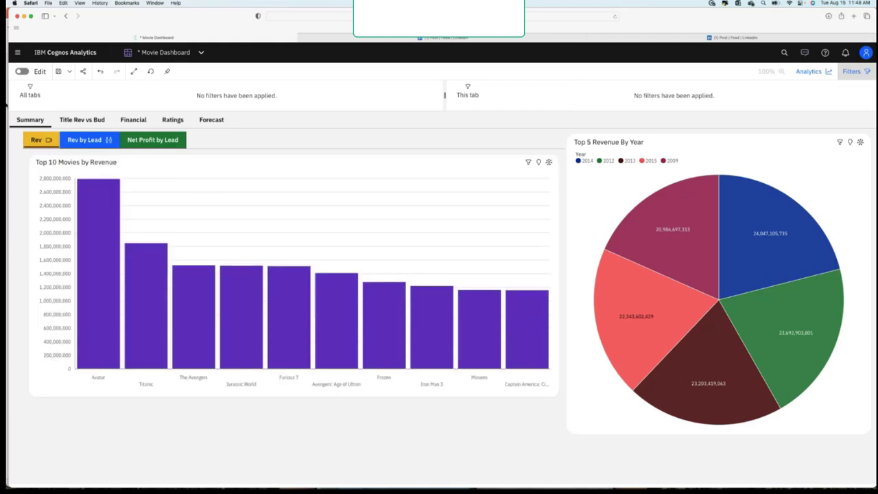
{"action": "left_click", "coordinate": [93, 142]}
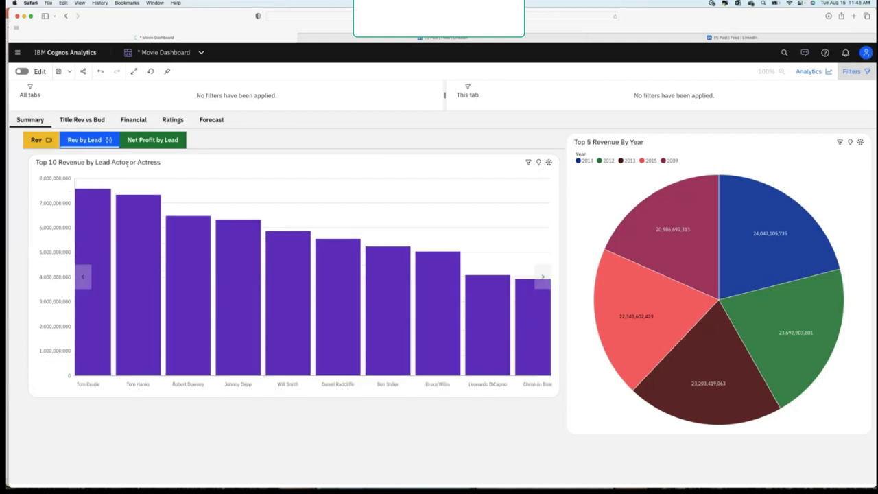
{"action": "left_click", "coordinate": [141, 140]}
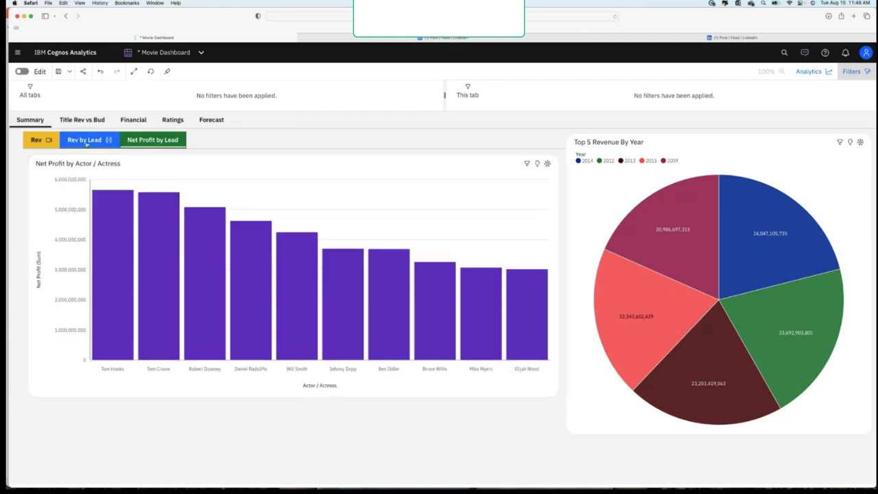
{"action": "left_click", "coordinate": [88, 146]}
{"action": "left_click", "coordinate": [41, 143]}
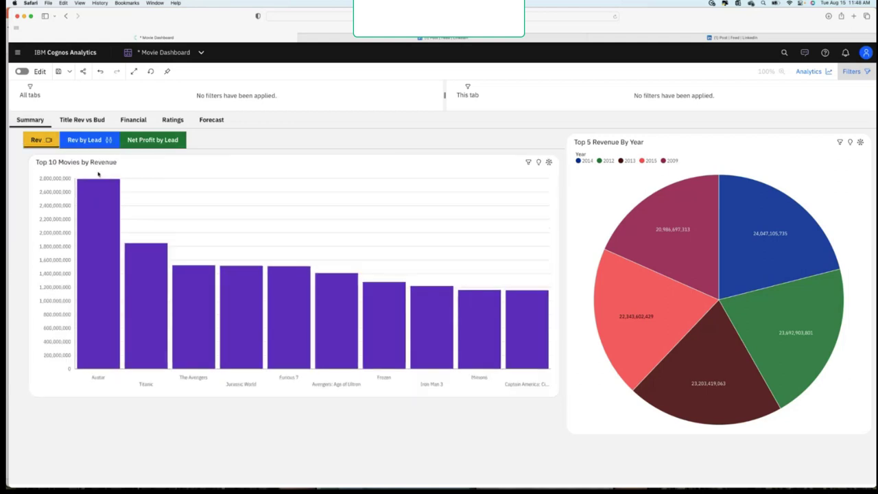
{"action": "mouse_move", "coordinate": [115, 220]}
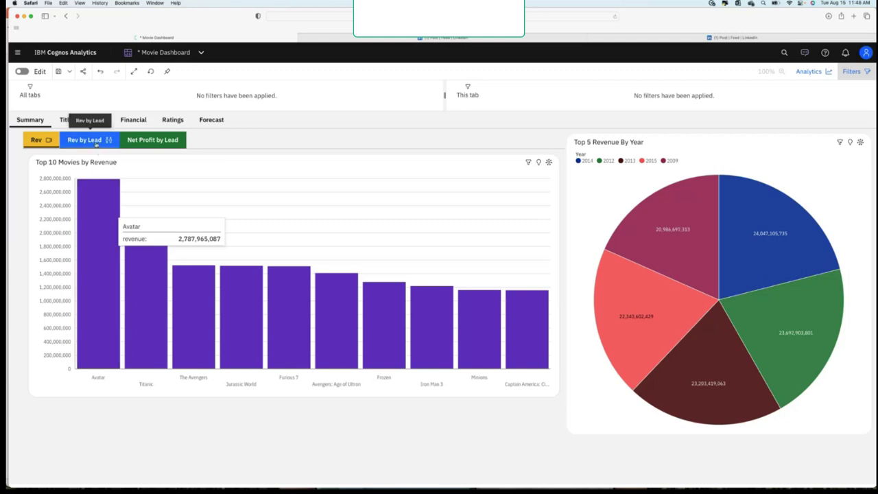
{"action": "left_click", "coordinate": [93, 146]}
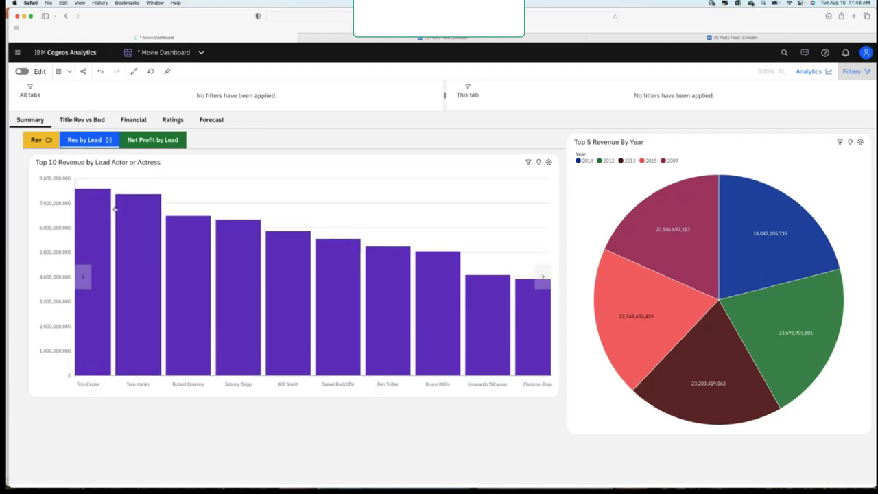
Step: Drill into Tom Cruise's movies on the lead-actor chart, drill back up, then show Financial
{"action": "right_click", "coordinate": [91, 385]}
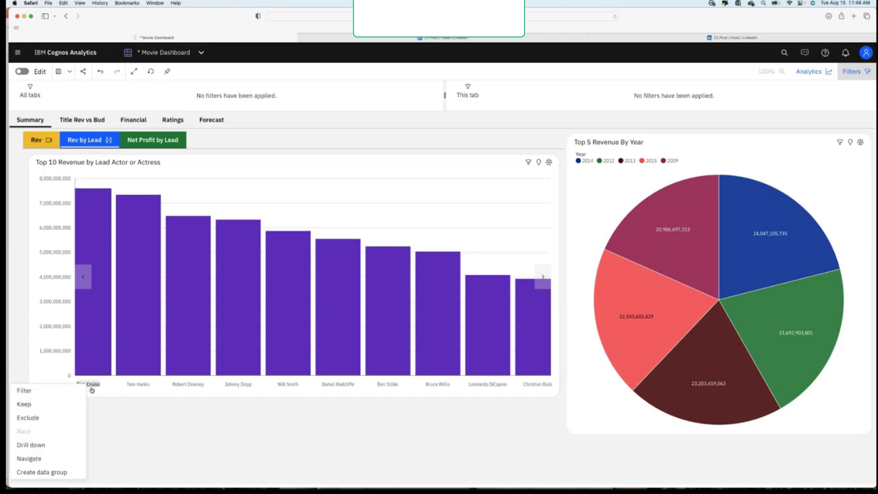
{"action": "left_click", "coordinate": [41, 446]}
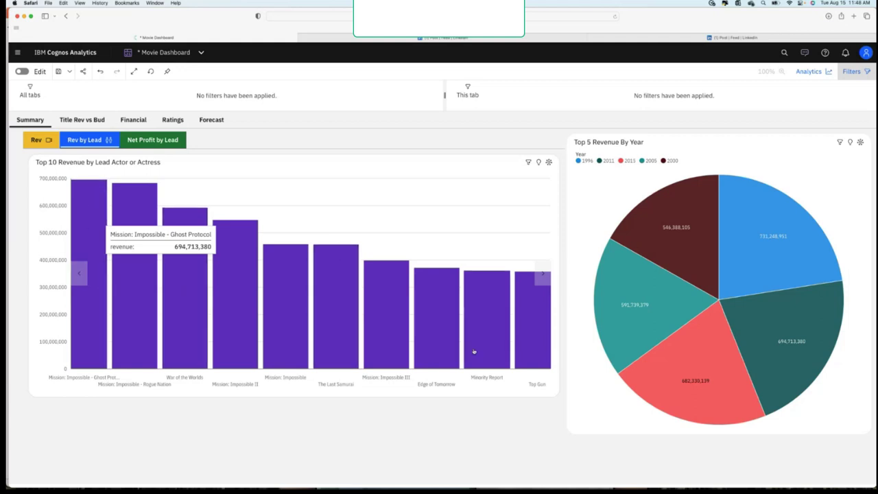
{"action": "left_click", "coordinate": [73, 377]}
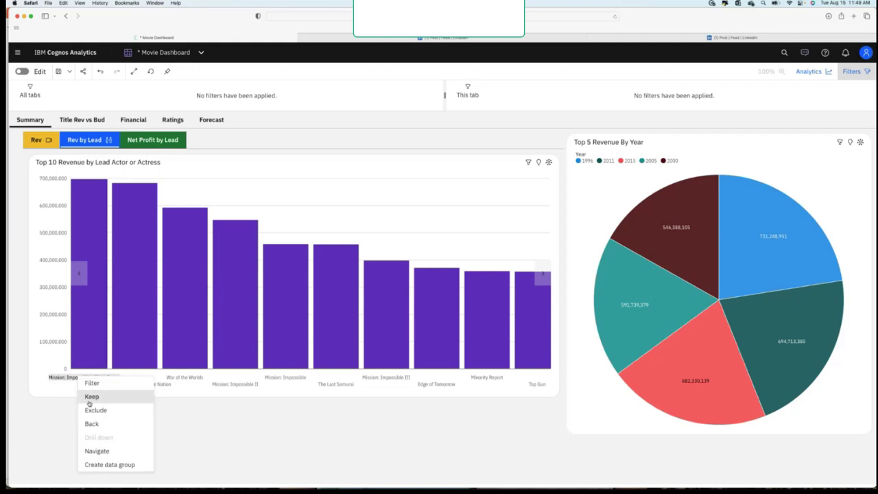
{"action": "left_click", "coordinate": [290, 446]}
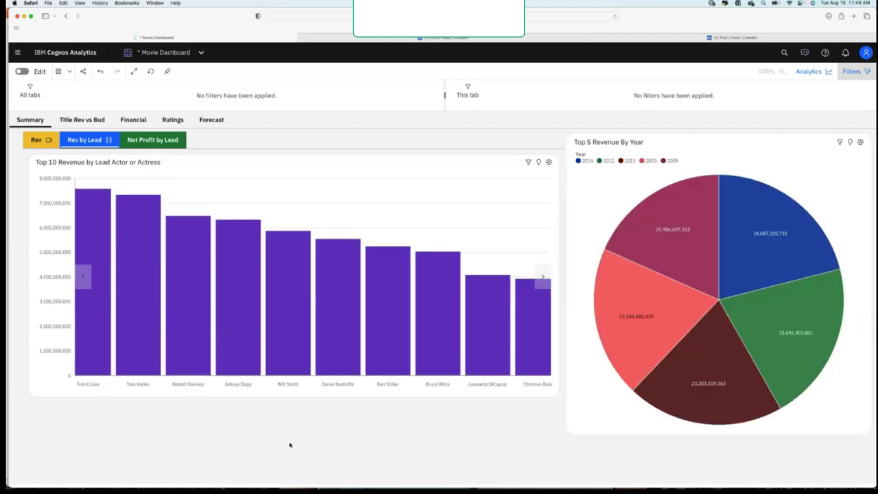
{"action": "left_click", "coordinate": [134, 119]}
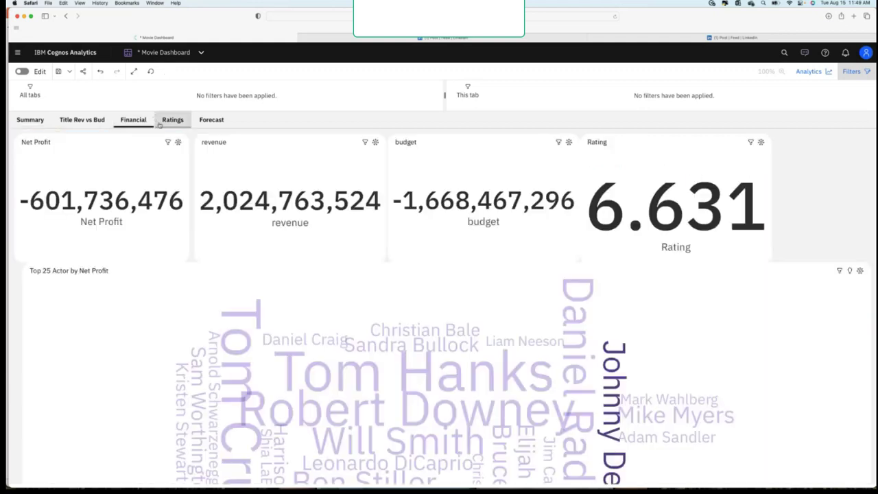
Step: Compare Ben Stiller's, Tom Hanks's and Sandra Bullock's KPI figures, then move through Ratings to Forecast
{"action": "left_click", "coordinate": [430, 380]}
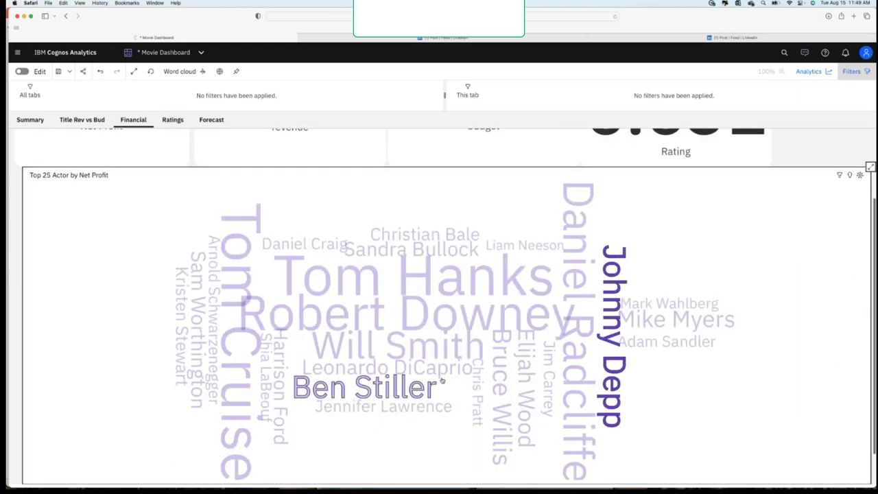
{"action": "left_click", "coordinate": [418, 288]}
{"action": "scroll", "coordinate": [420, 294], "scroll_direction": "up", "scroll_amount": 1}
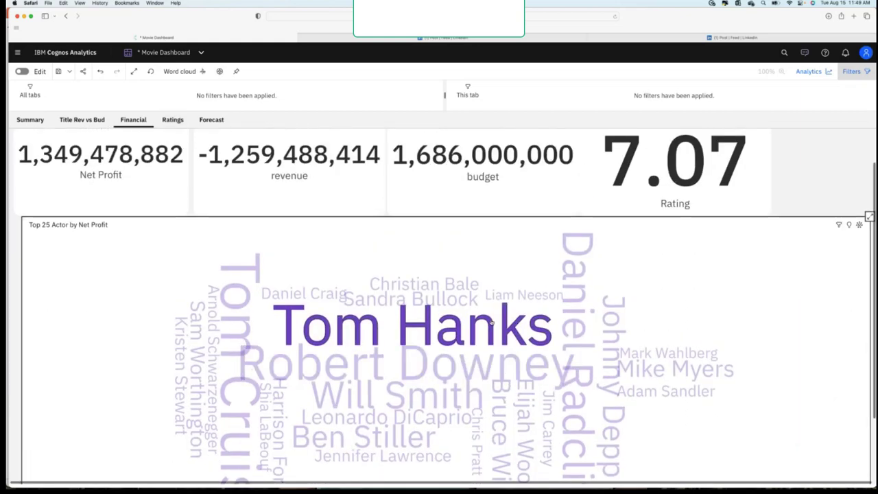
{"action": "left_click", "coordinate": [426, 301]}
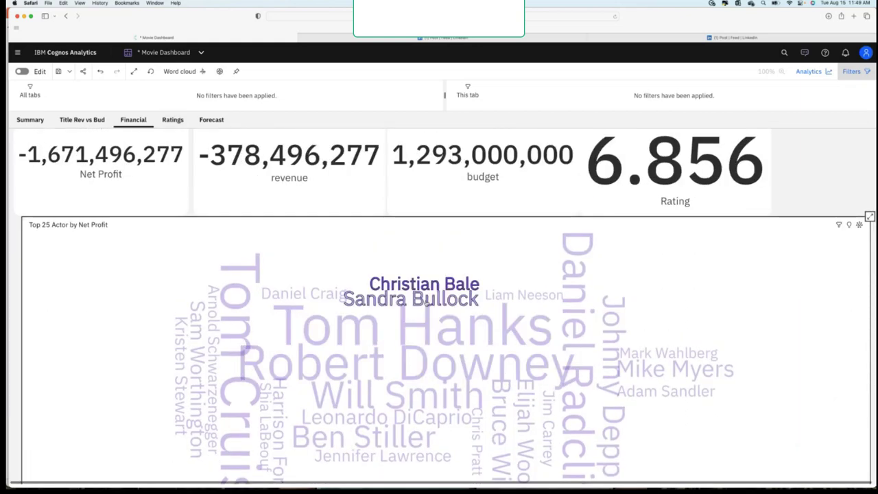
{"action": "left_click", "coordinate": [171, 120]}
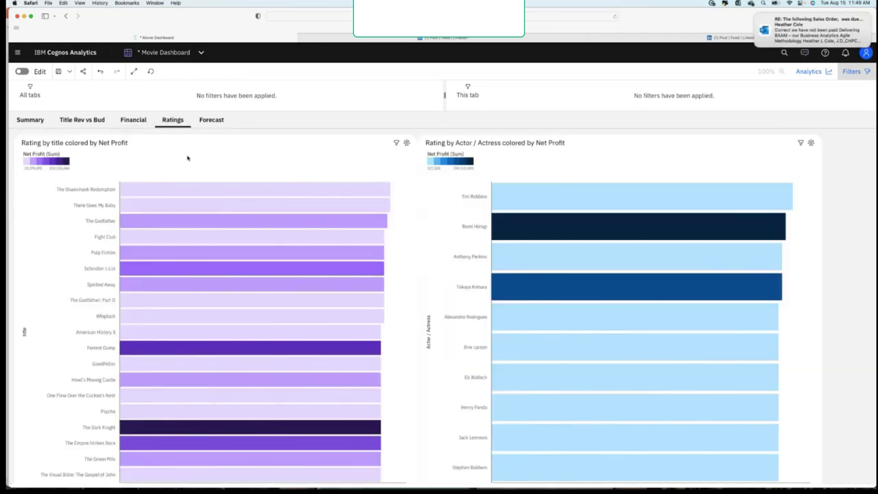
{"action": "left_click", "coordinate": [206, 121]}
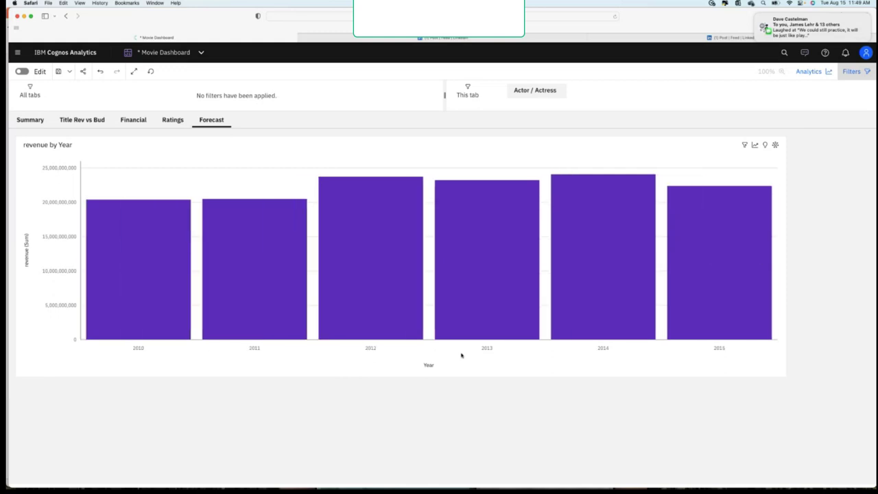
Step: Turn on forecasting for the revenue by Year chart, adding 2016 and 2017 bars at 95% confidence
{"action": "left_click", "coordinate": [774, 144]}
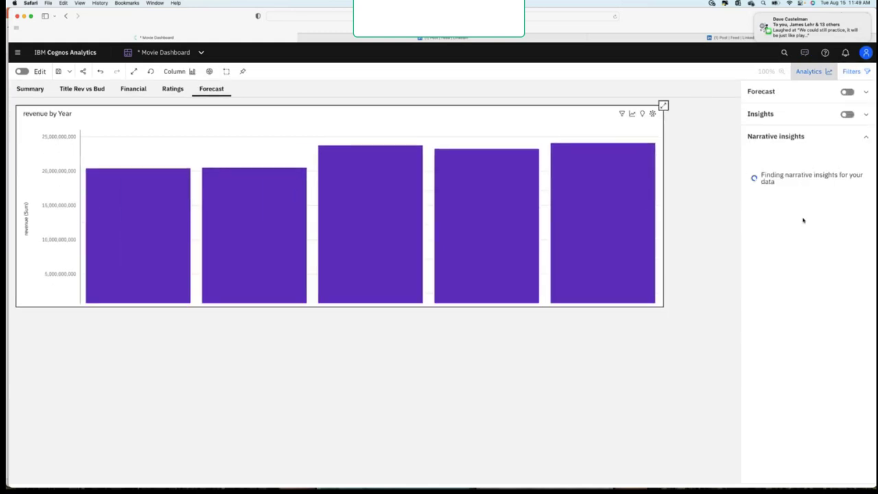
{"action": "left_click", "coordinate": [848, 92]}
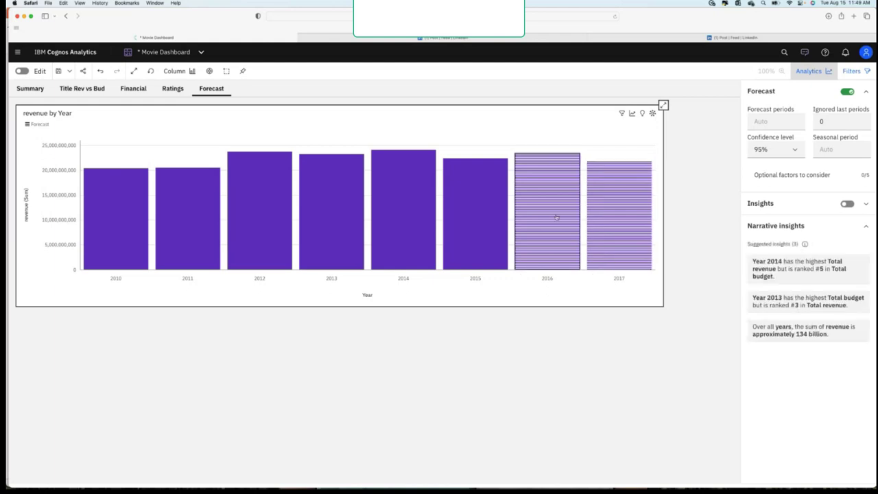
{"action": "mouse_move", "coordinate": [550, 236]}
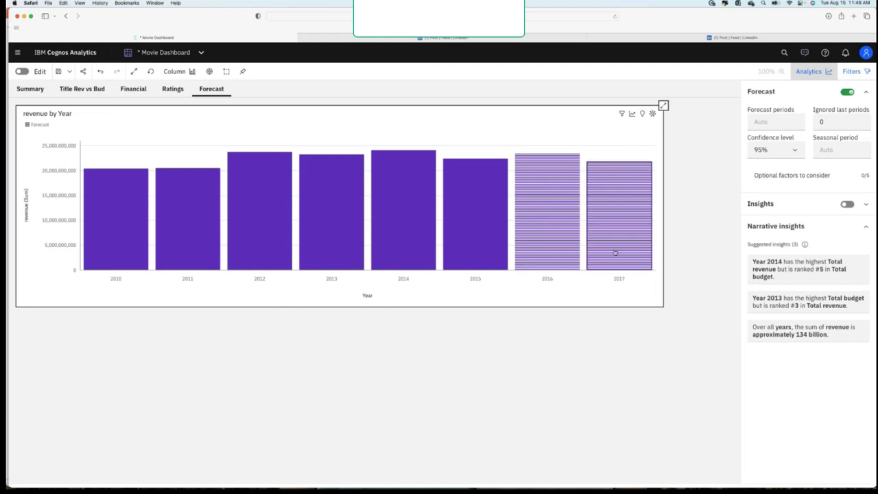
Step: Turn on Insights to draw the 22,349,702,067 average revenue line across the chart
{"action": "left_click", "coordinate": [849, 205]}
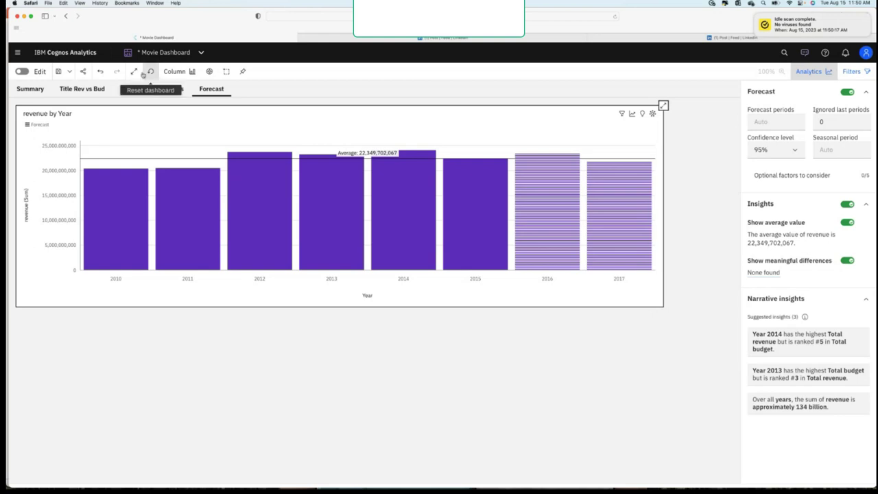
Step: Return to the Cognos home page and start a question in the Assistant box
{"action": "left_click", "coordinate": [86, 52]}
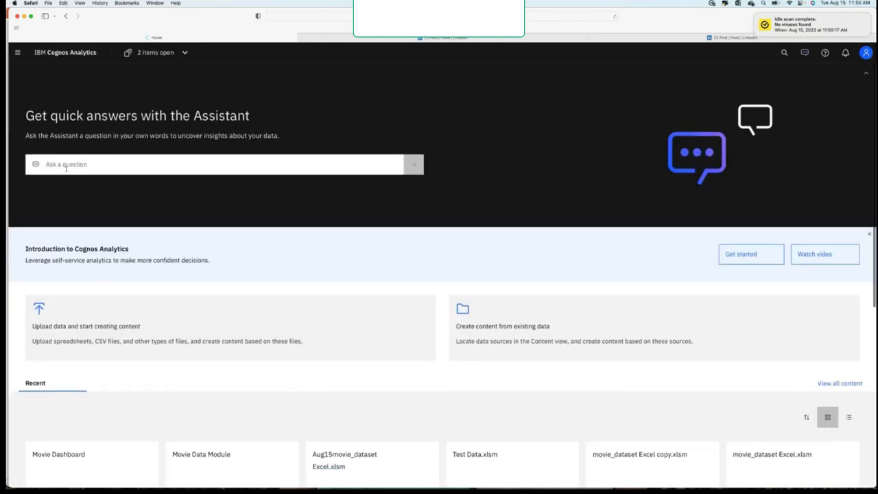
{"action": "left_click", "coordinate": [128, 157]}
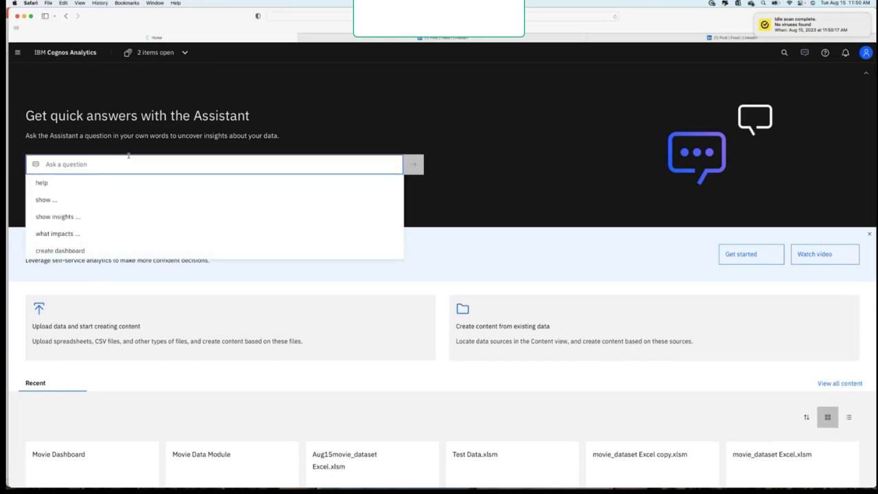